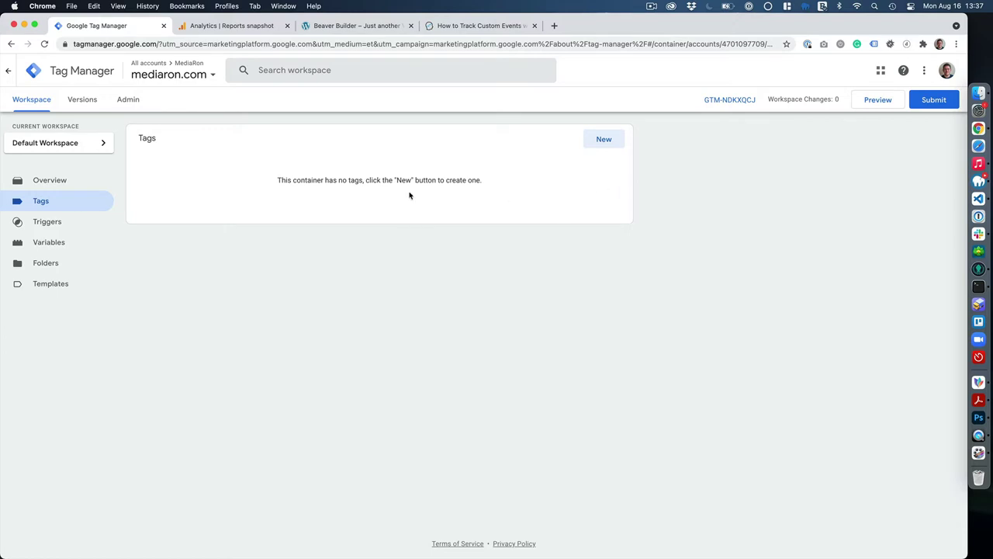
Look over the workspace's triggers and variables, then return to the tag list
click(45, 222)
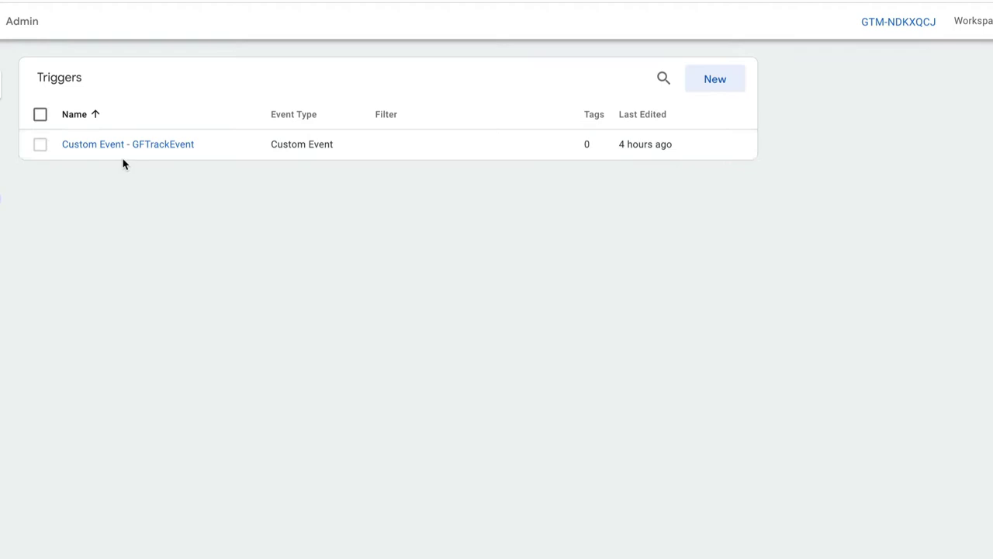
click(2, 228)
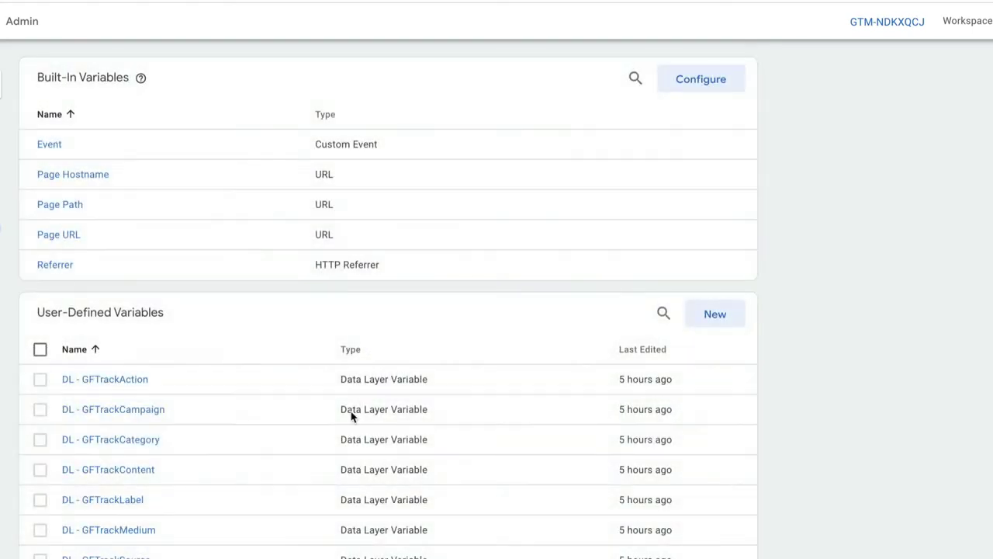
click(48, 208)
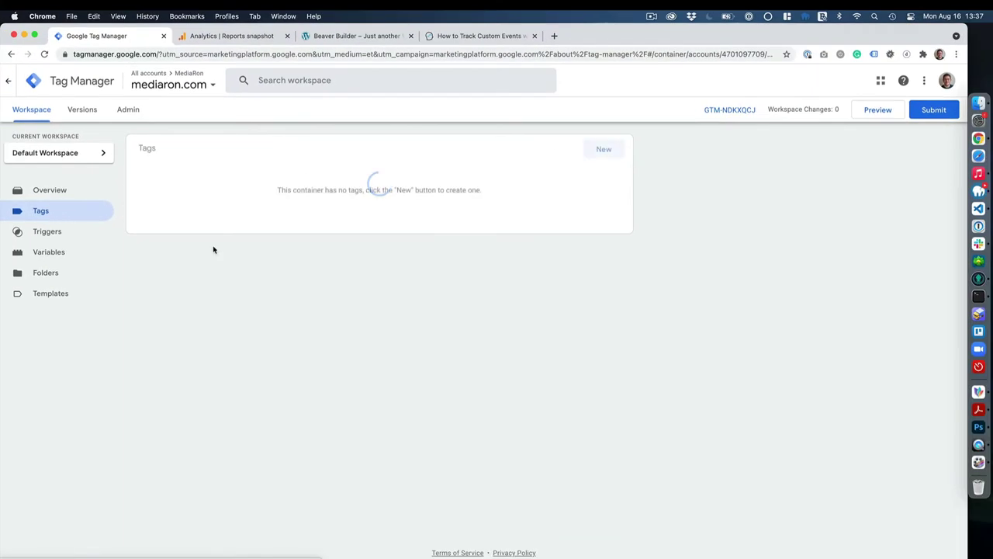
Create a new tag named GFORMS GA4 with the Google Analytics: GA4 Event tag type
click(605, 149)
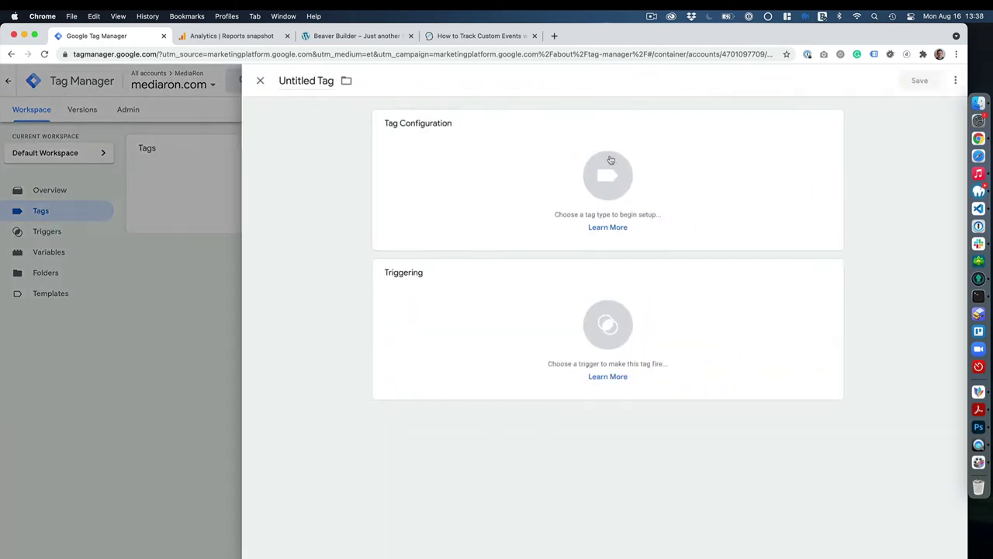
click(322, 82)
text(GFORMS GA)
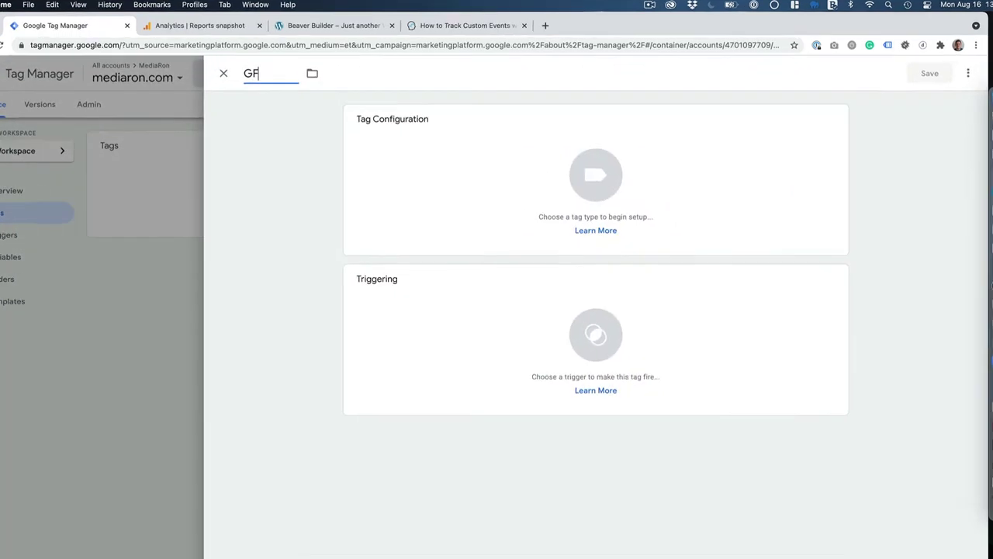
text(4)
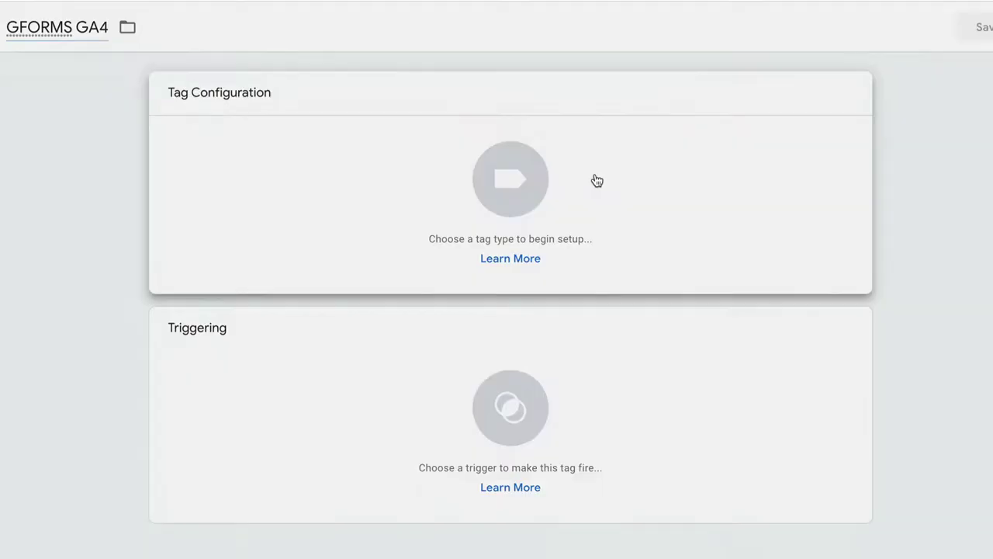
click(636, 179)
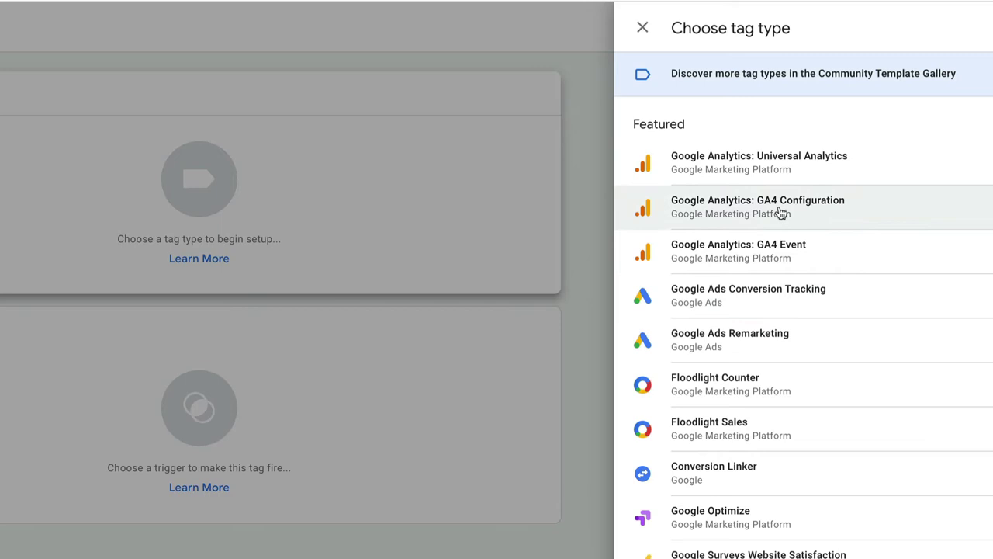
click(747, 250)
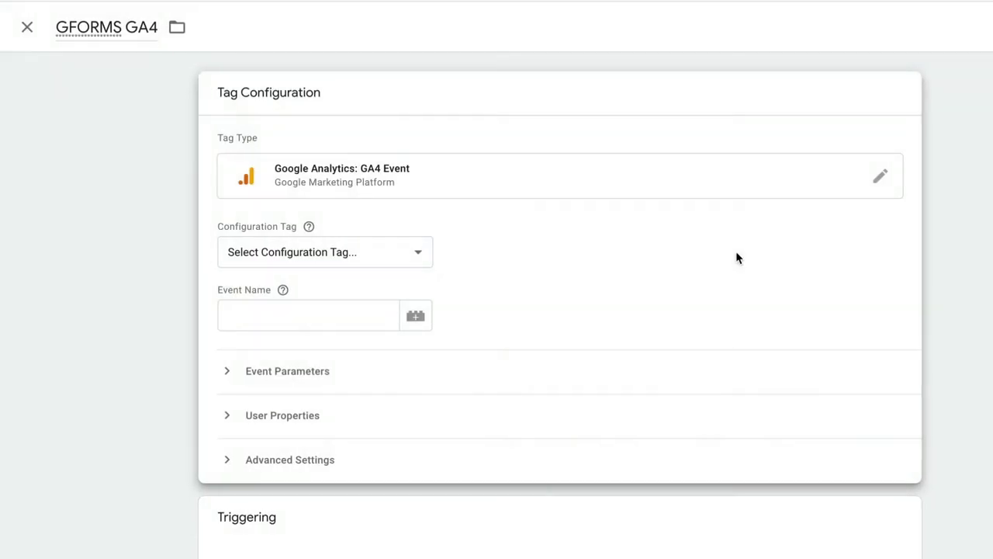
click(391, 255)
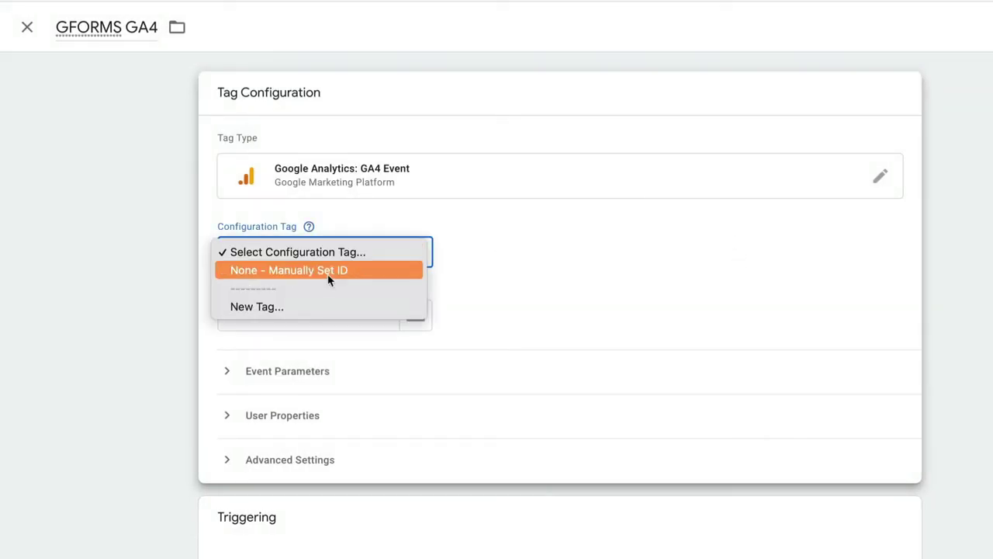
click(497, 255)
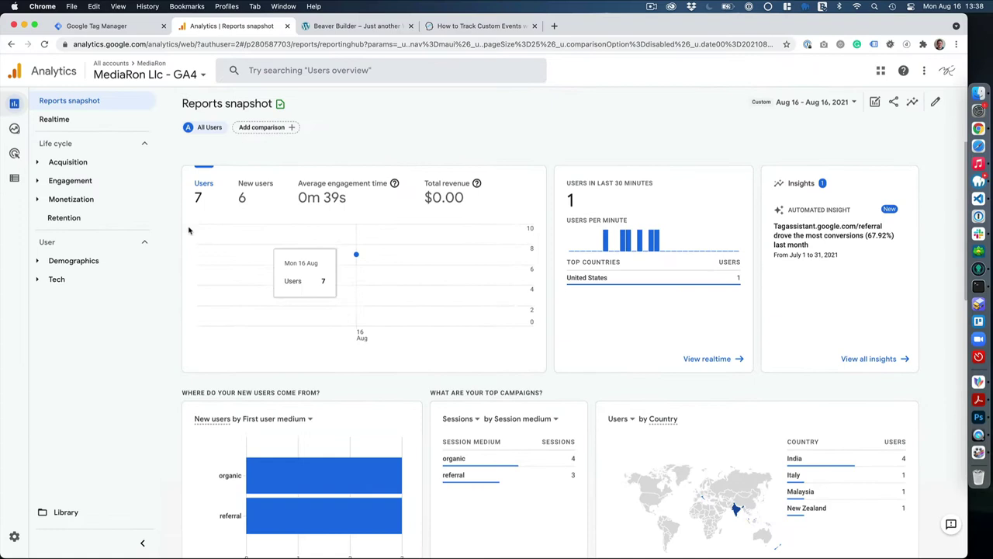
Copy the MediaRon Llc - GA4 stream's Measurement ID from Analytics Admin > Data Streams
mouse_move(23, 547)
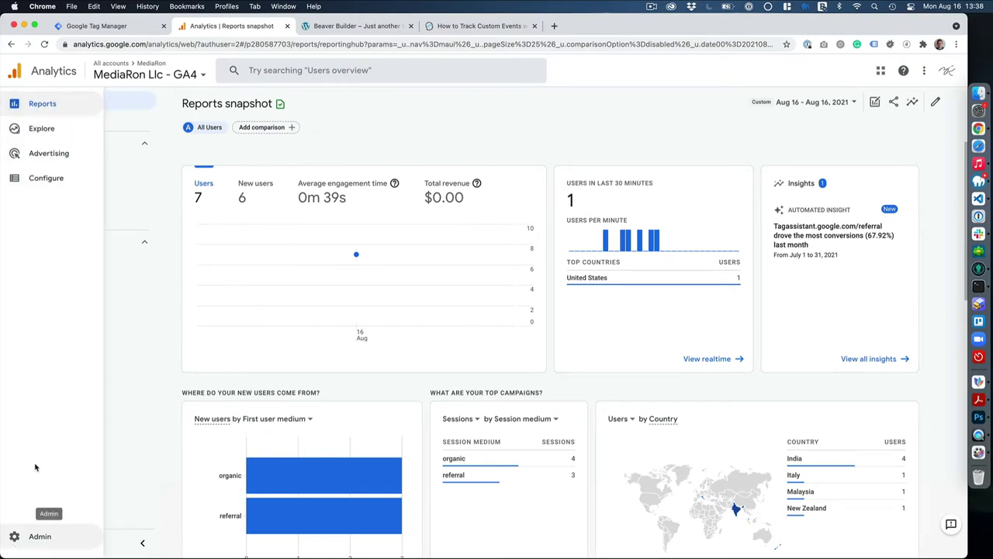
click(41, 536)
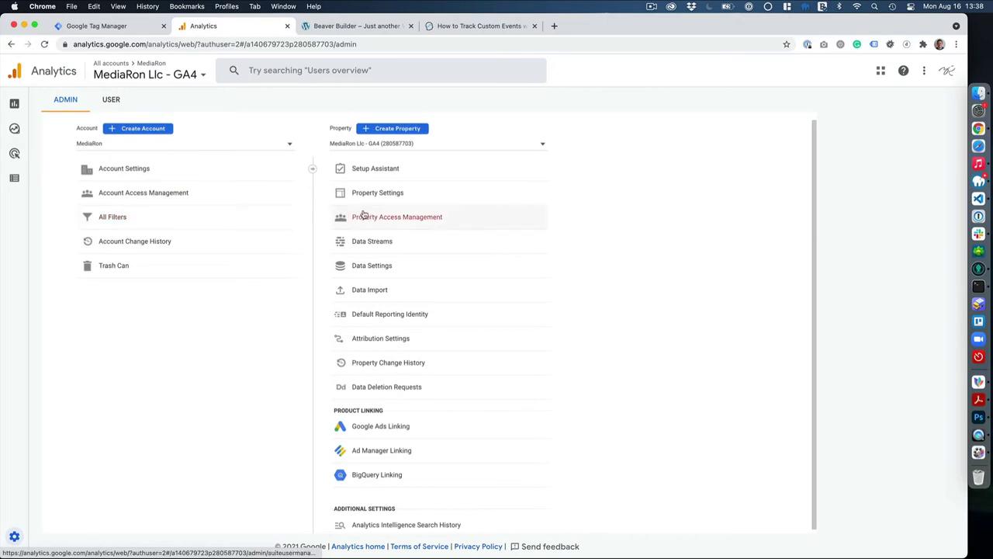
click(374, 246)
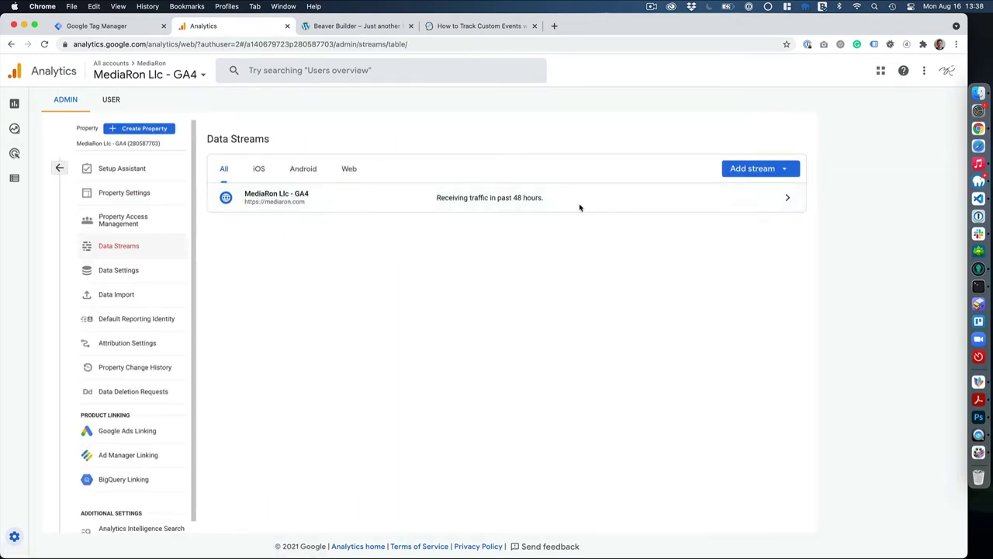
click(582, 204)
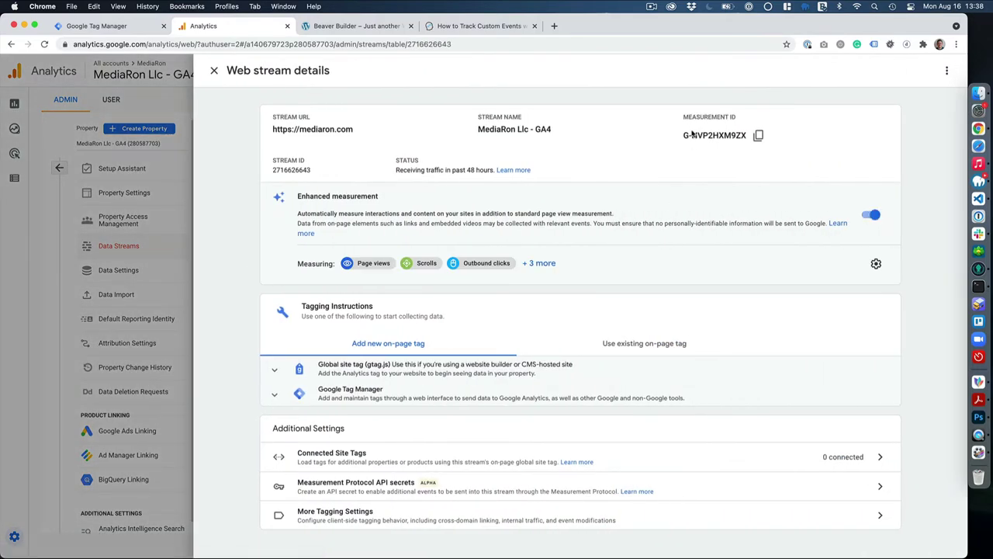
drag(684, 135, 747, 136)
key(ctrl+c)
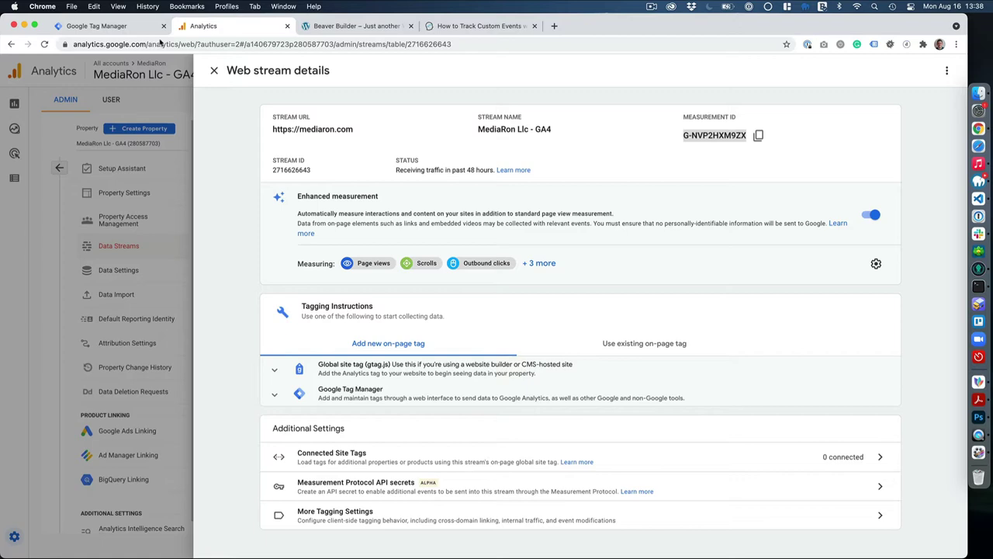
click(113, 29)
Set Configuration Tag to None - Manually Set ID, paste the Measurement ID, and view Event Name help
click(446, 218)
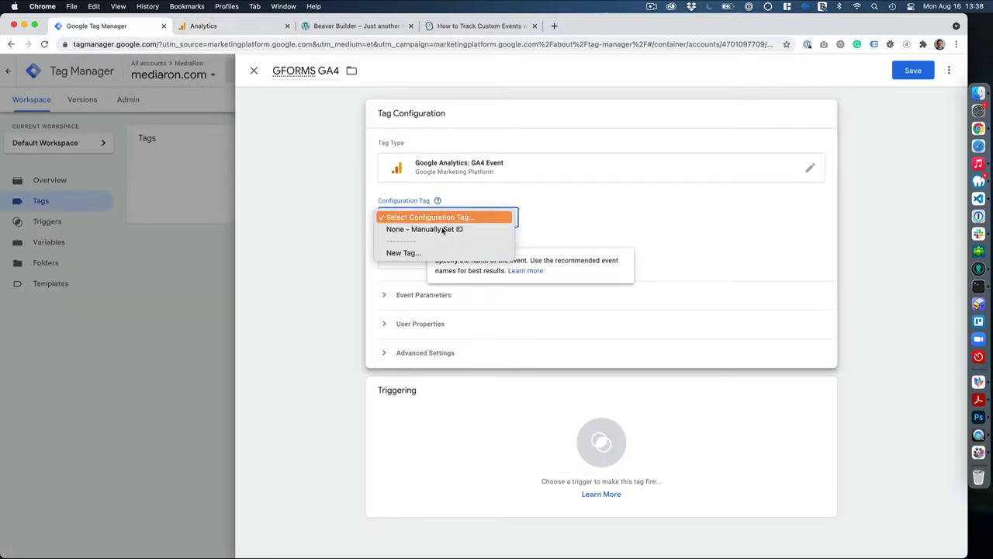
click(443, 229)
click(392, 260)
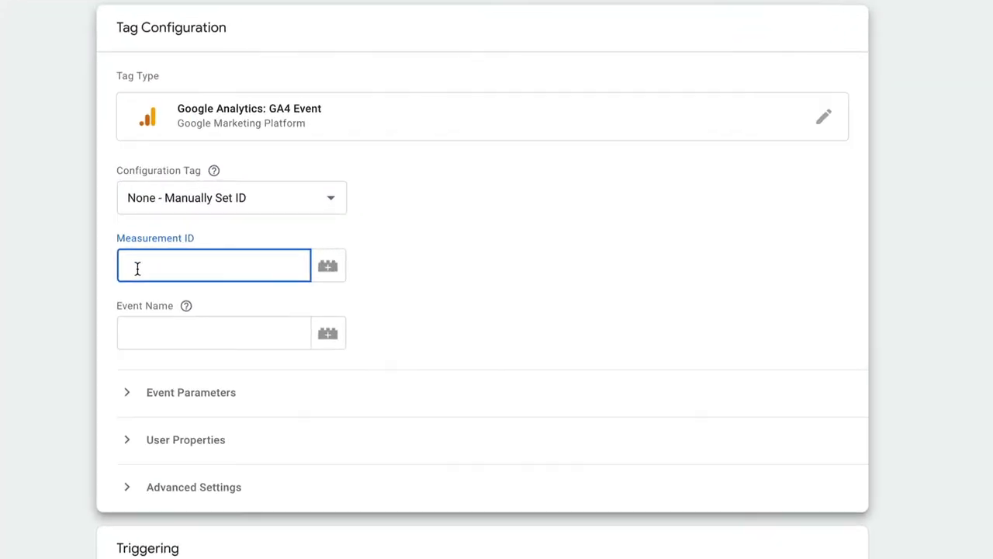
key(ctrl+v)
click(185, 306)
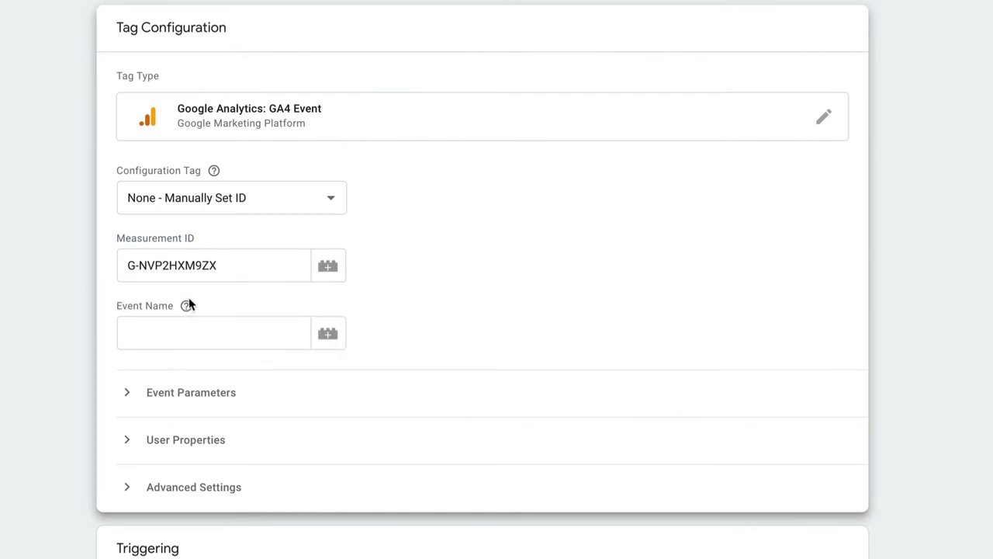
mouse_move(193, 313)
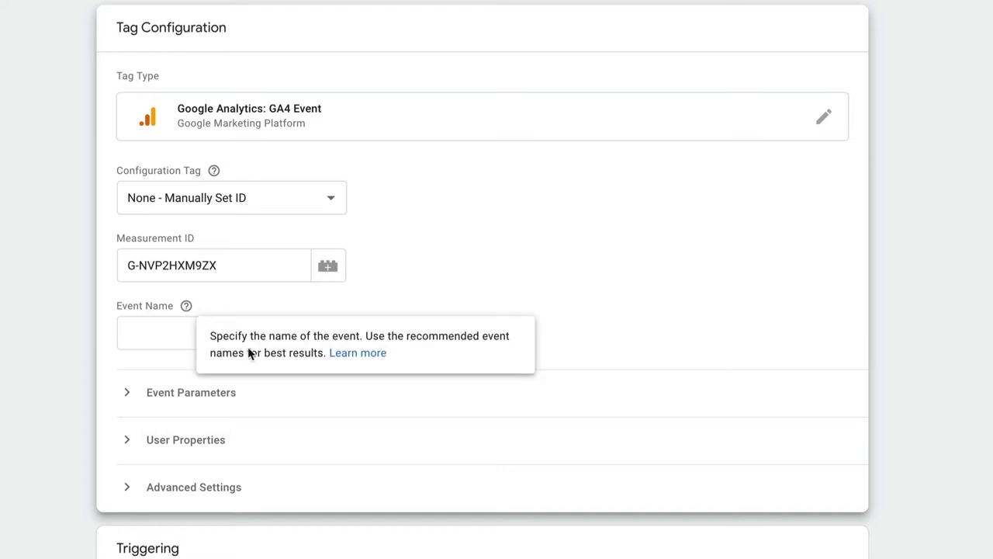
Browse the recommended events articles for Retail/Ecommerce and Jobs, Education, Local Deals, Real Estate
click(374, 353)
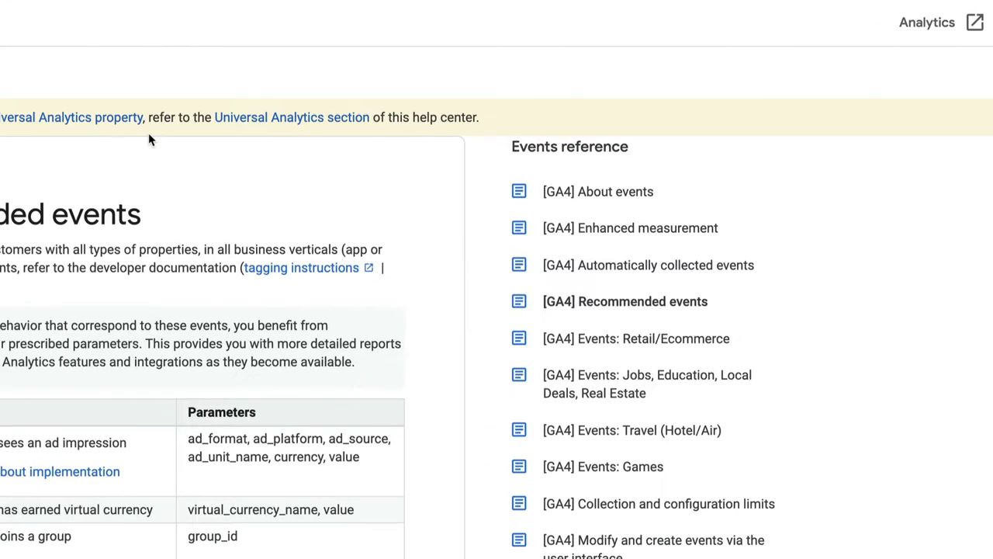
scroll(425, 345, down, 5)
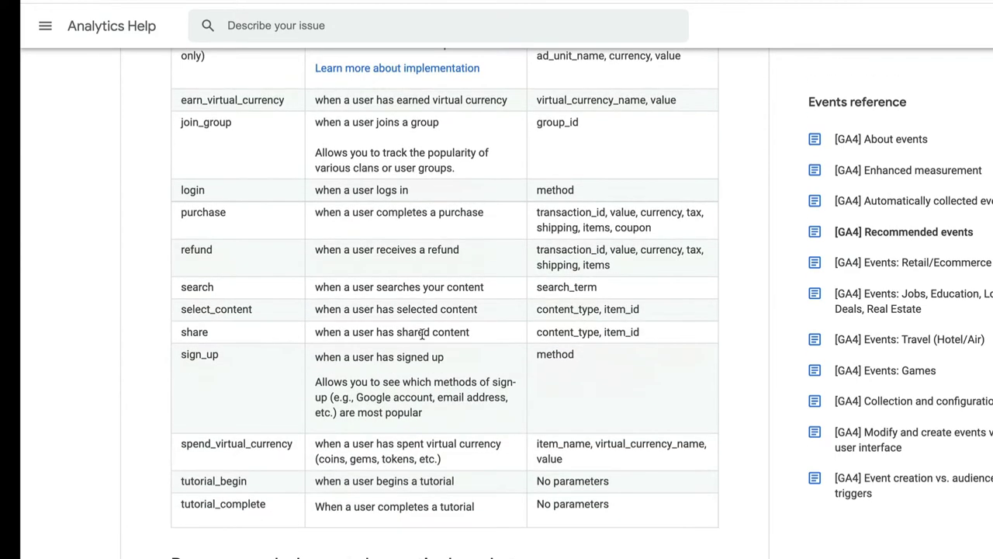
scroll(420, 332, down, 4)
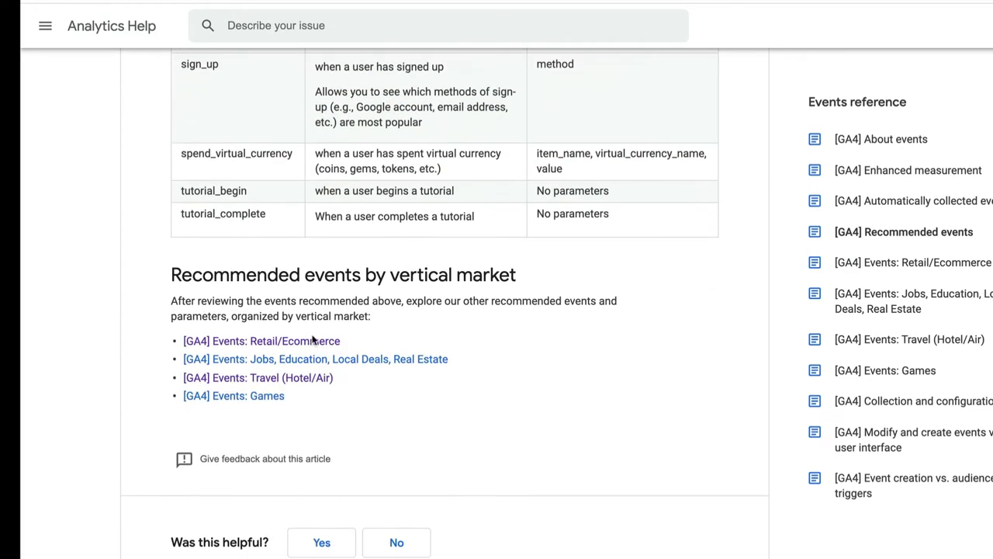
click(304, 342)
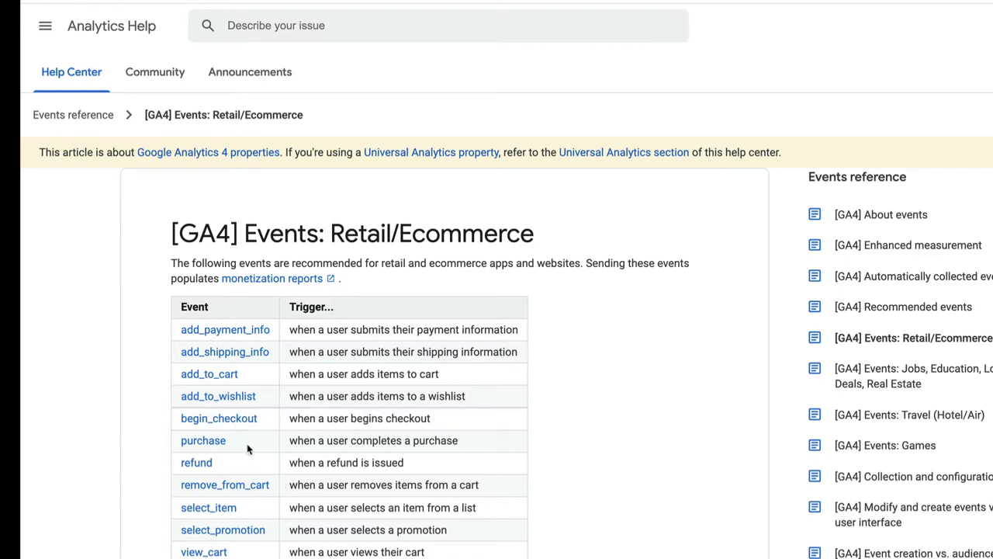
scroll(248, 449, down, 1)
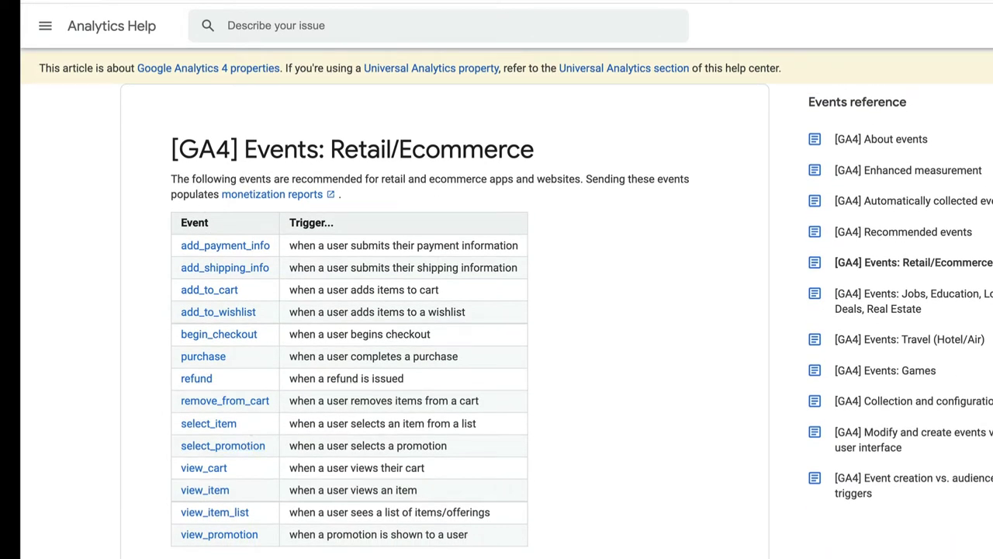
key(alt+Left)
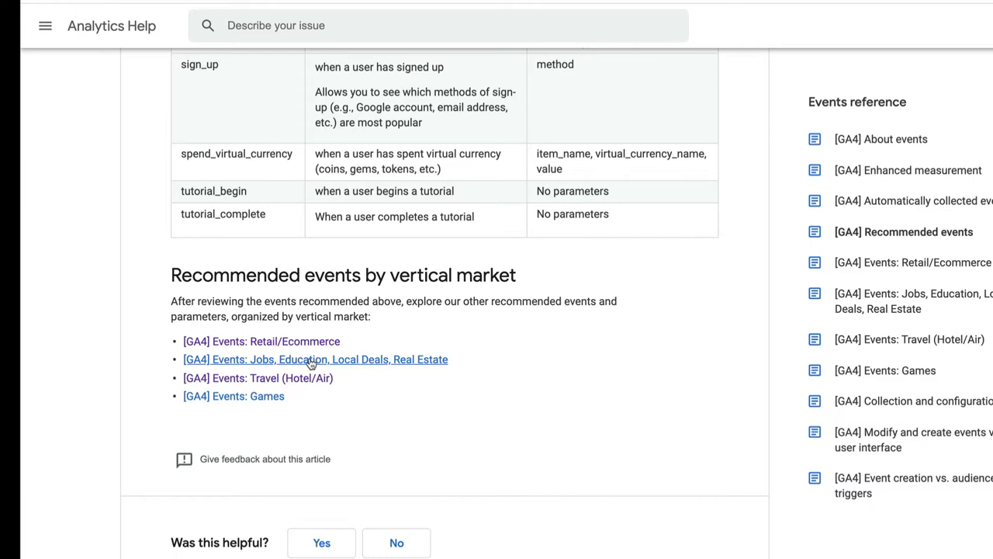
click(310, 360)
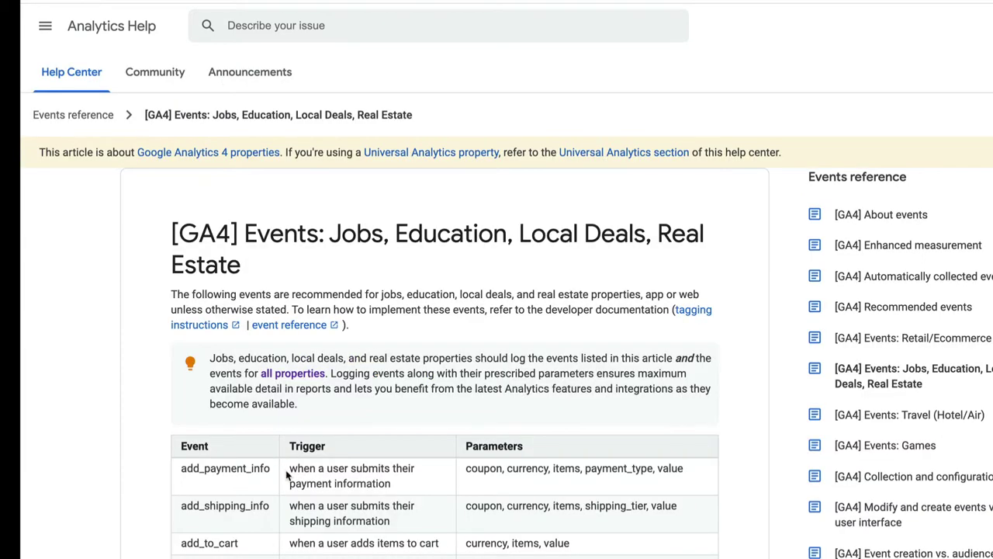
scroll(285, 475, down, 5)
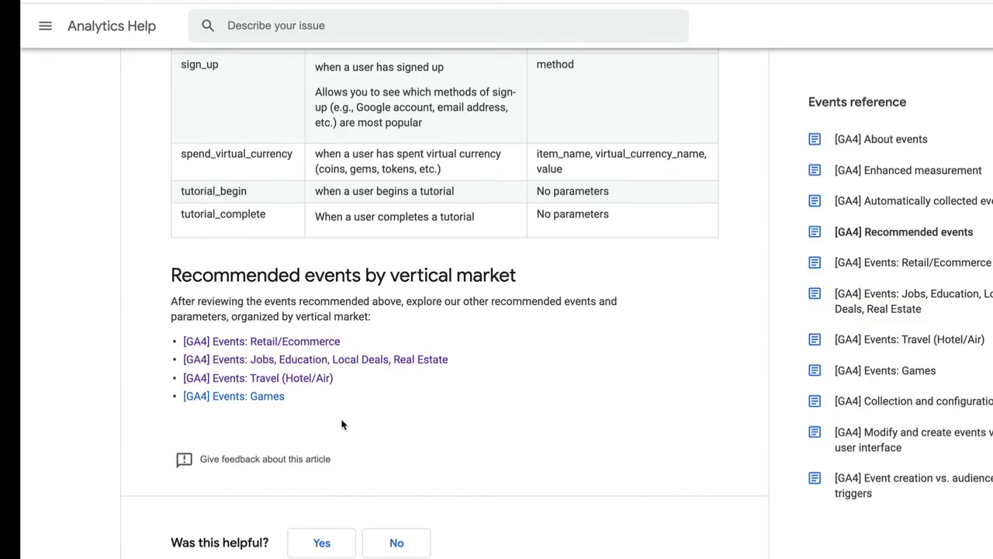
Review the Travel (Hotel/Air) events table, noting generate_lead, then return to the GFORMS GA4 tag
click(329, 377)
scroll(355, 445, down, 1)
scroll(355, 446, down, 1)
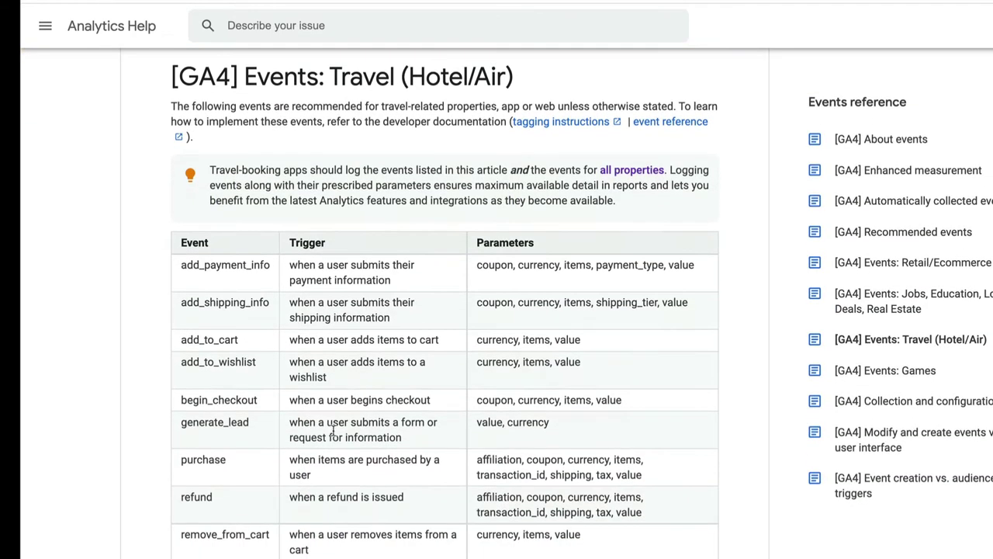
double_click(208, 420)
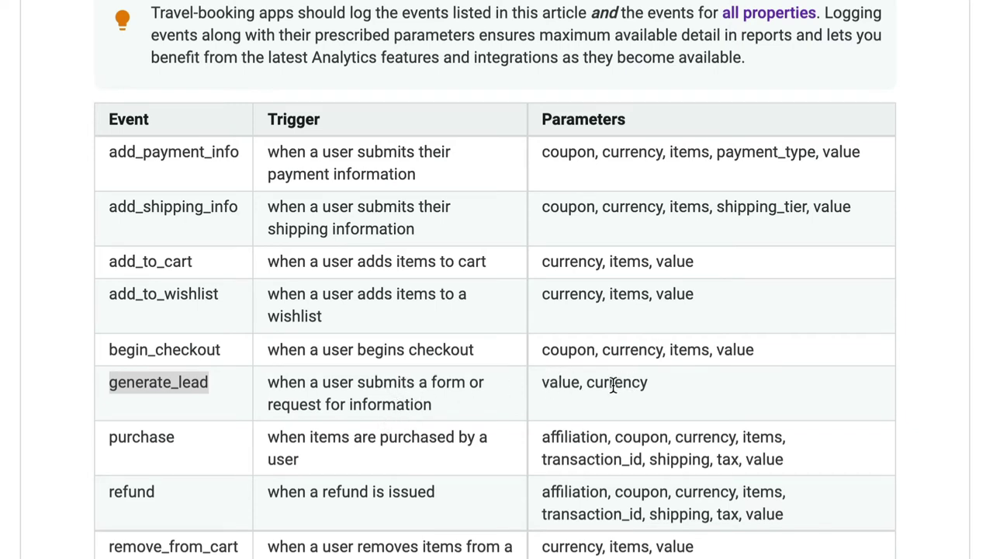
click(218, 379)
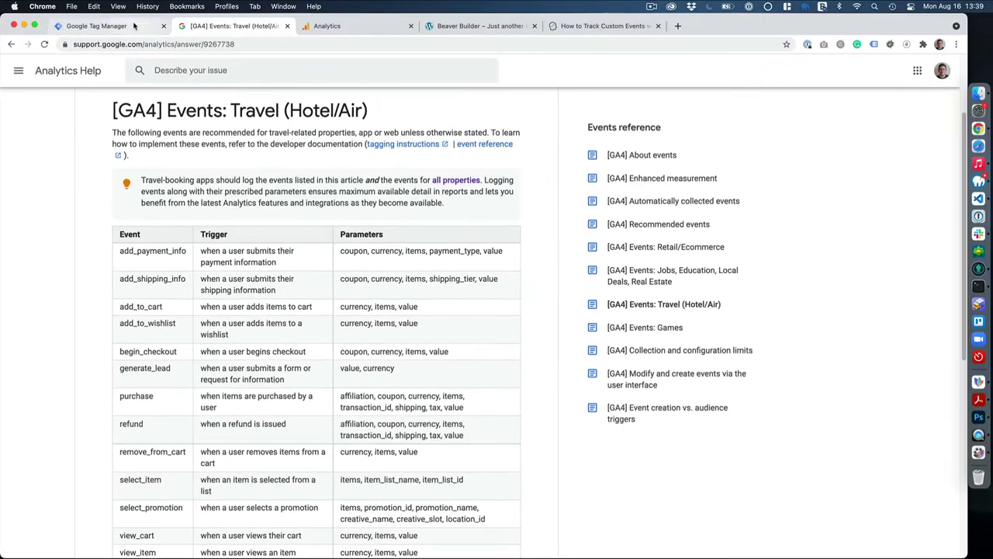
click(96, 26)
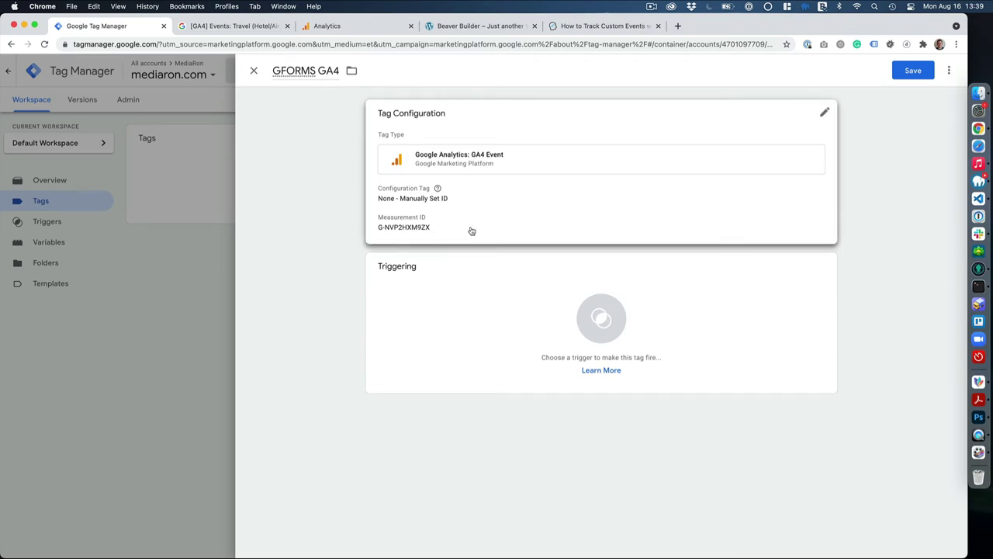
Set the event name to gforms_submission and expand the Event Parameters section
click(470, 231)
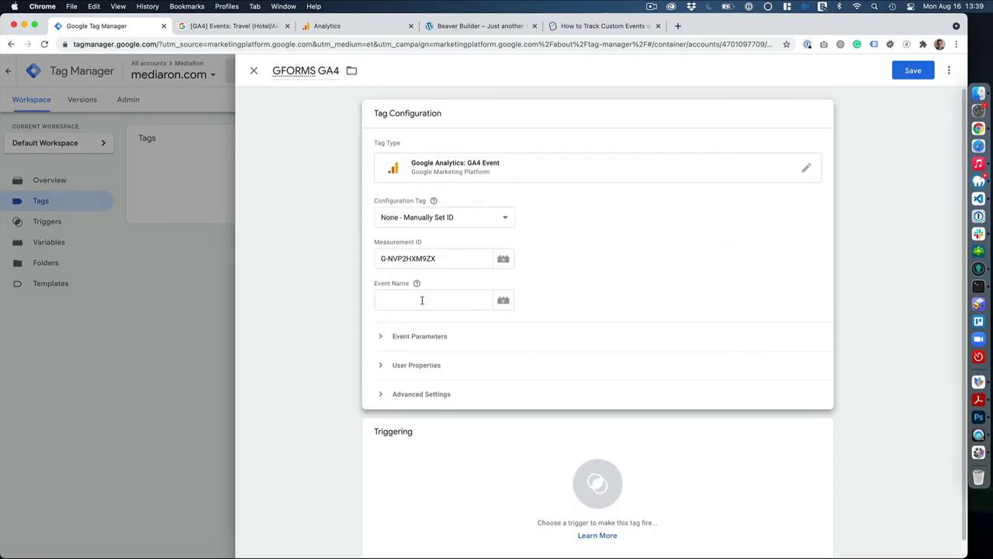
click(422, 300)
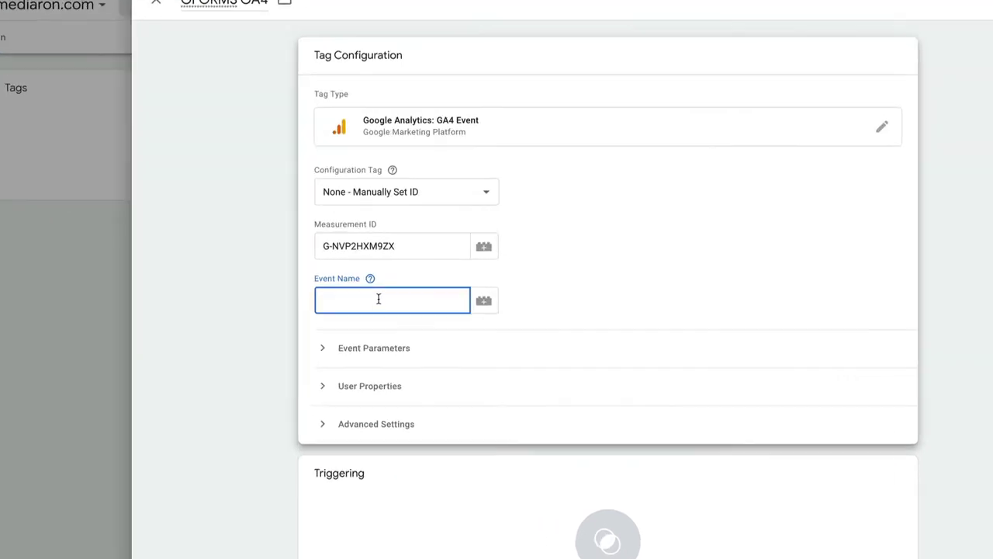
text(gforms_submission)
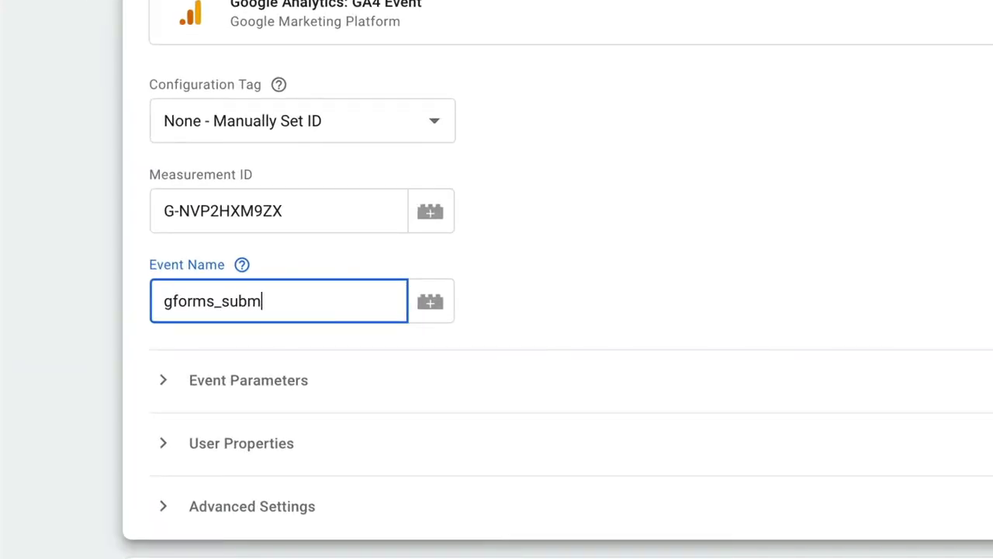
click(251, 329)
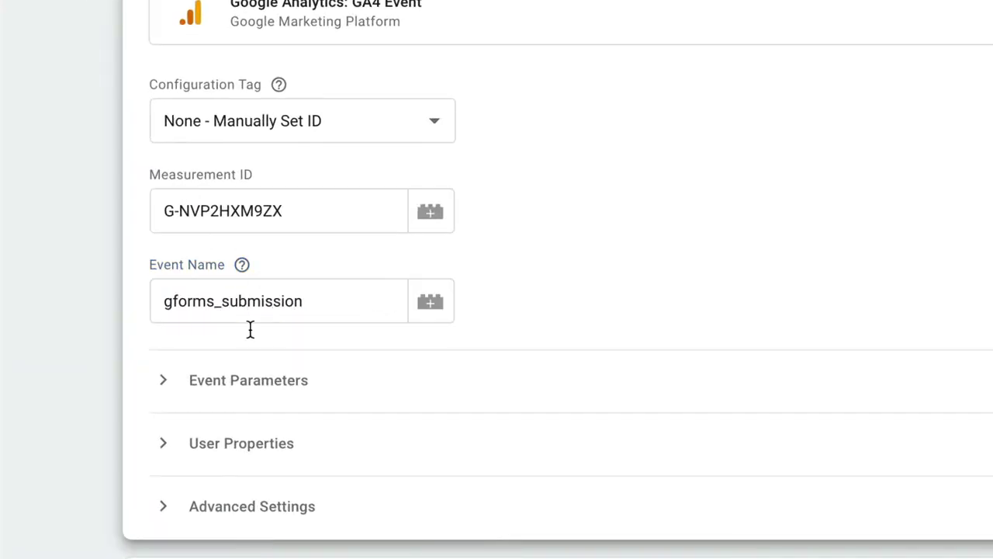
click(262, 391)
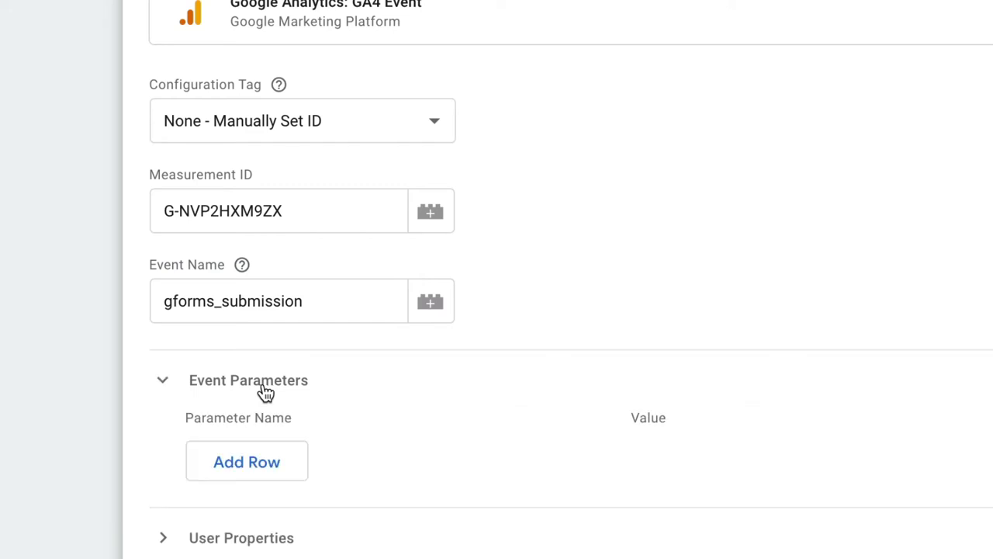
Add event_category and event_action parameters mapped to DL - GFTrackCategory and DL - GFTrackAction
click(257, 472)
click(354, 456)
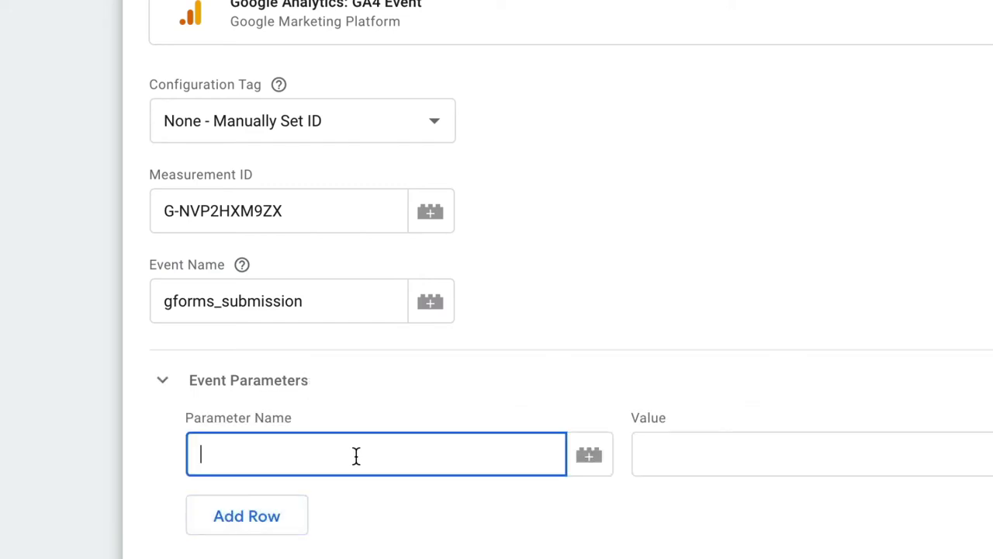
text(event_category)
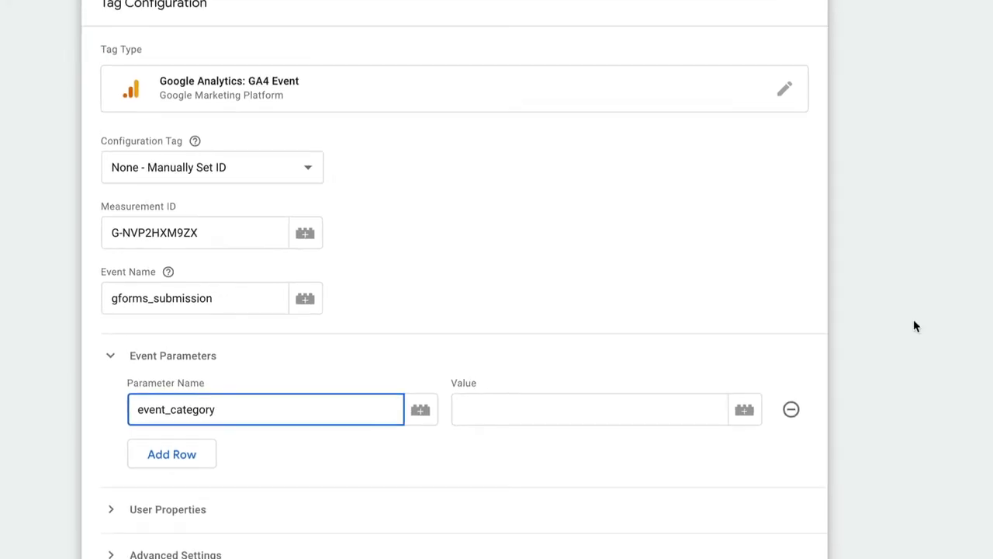
click(736, 405)
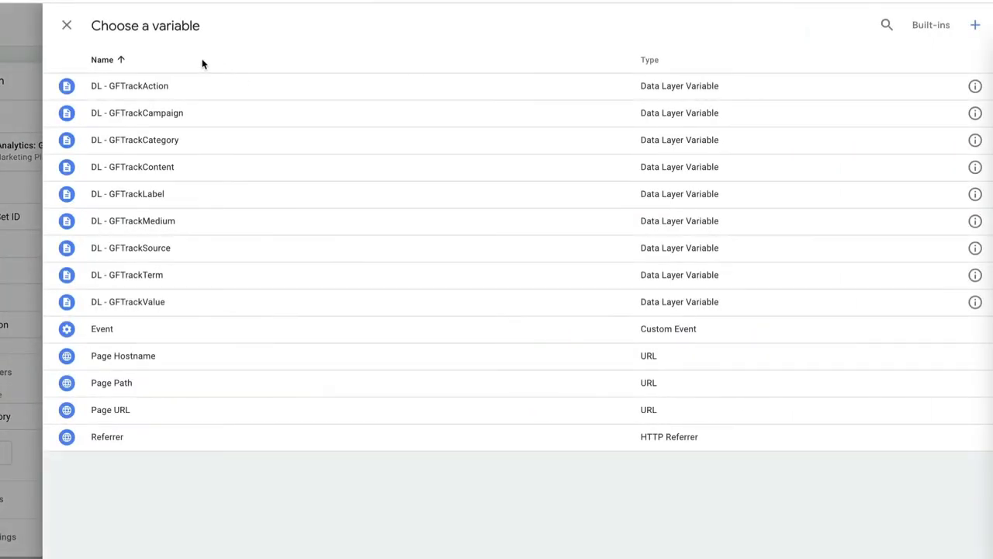
click(148, 144)
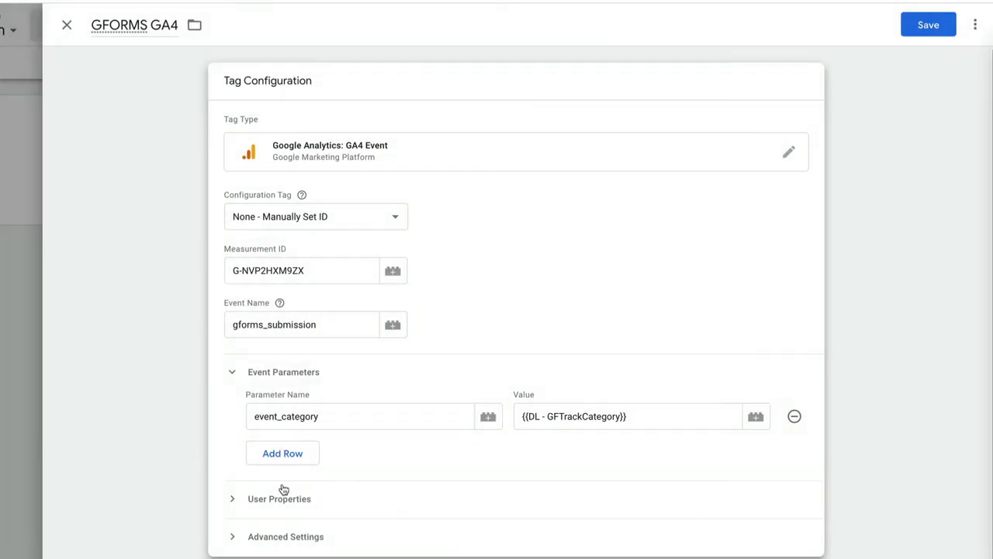
click(277, 454)
text(e)
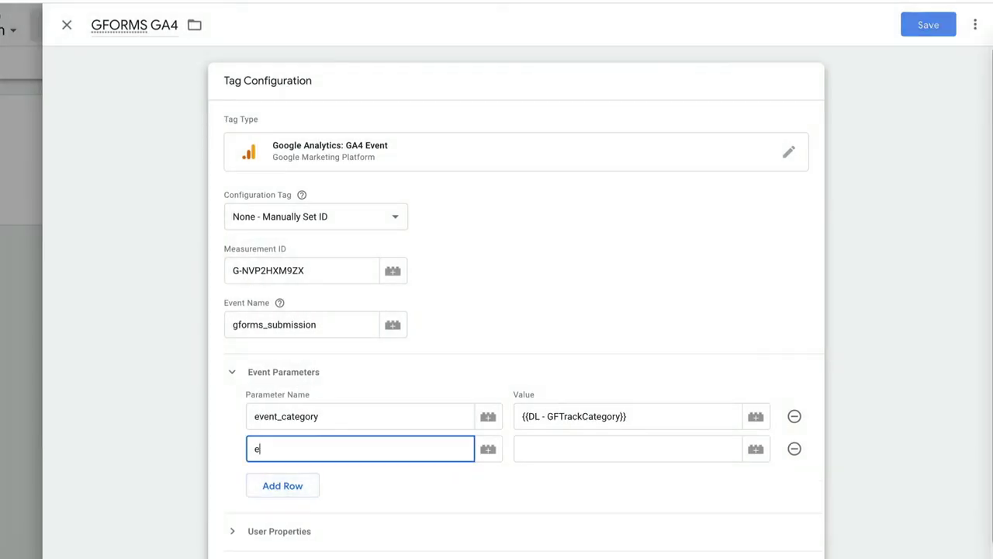
text(vent_action)
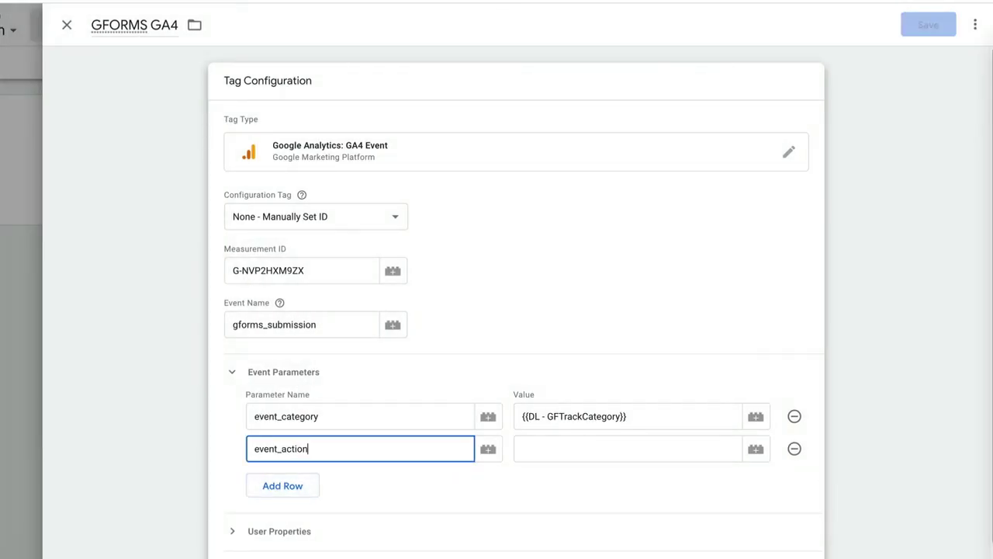
click(751, 448)
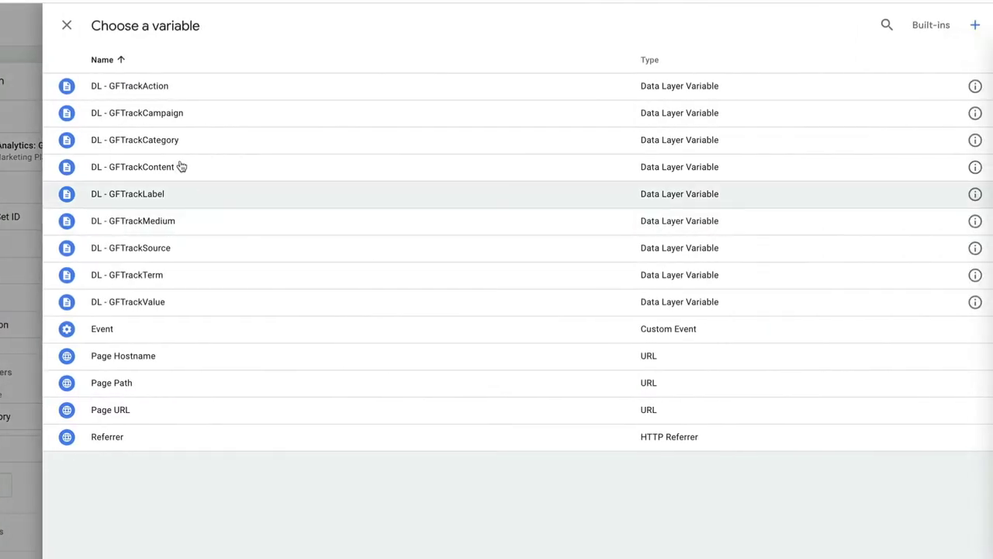
click(162, 92)
Add event_label and event_value parameters mapped to DL - GFTrackLabel and DL - GFTrackValue
click(269, 499)
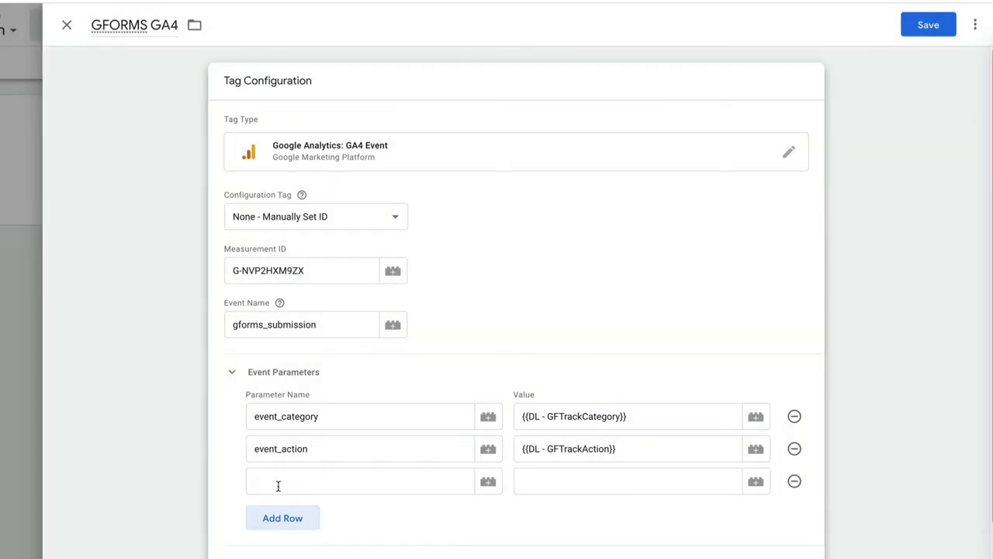
text(event_label)
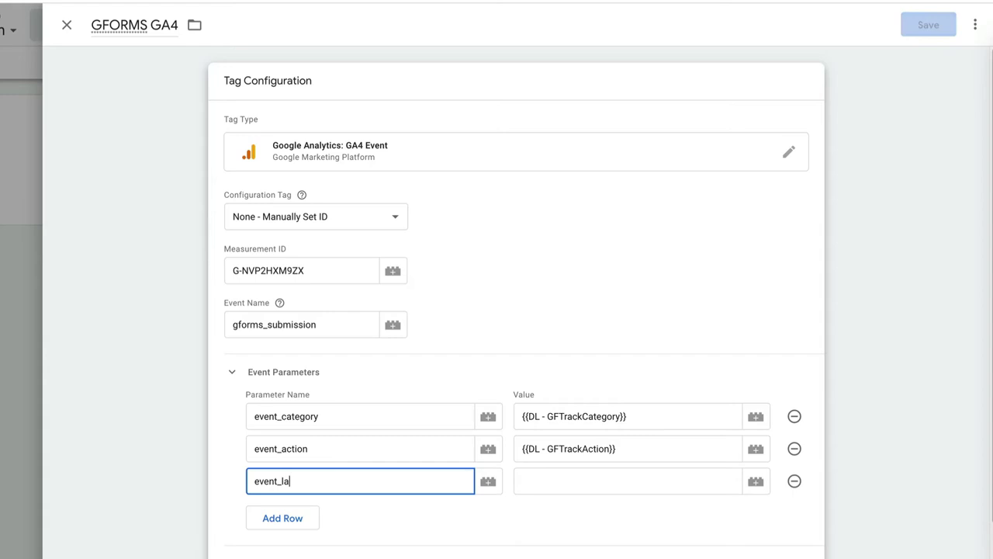
click(756, 481)
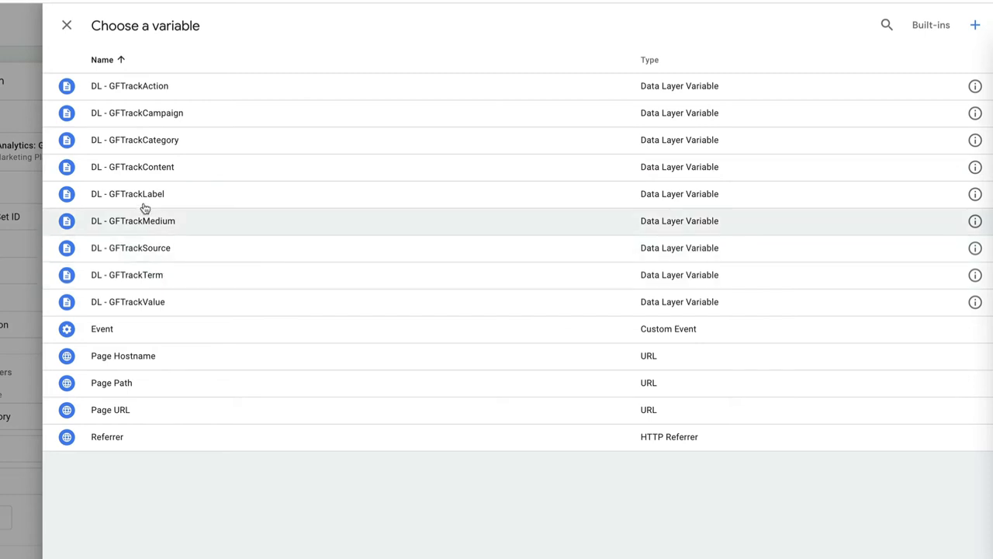
click(144, 197)
click(304, 531)
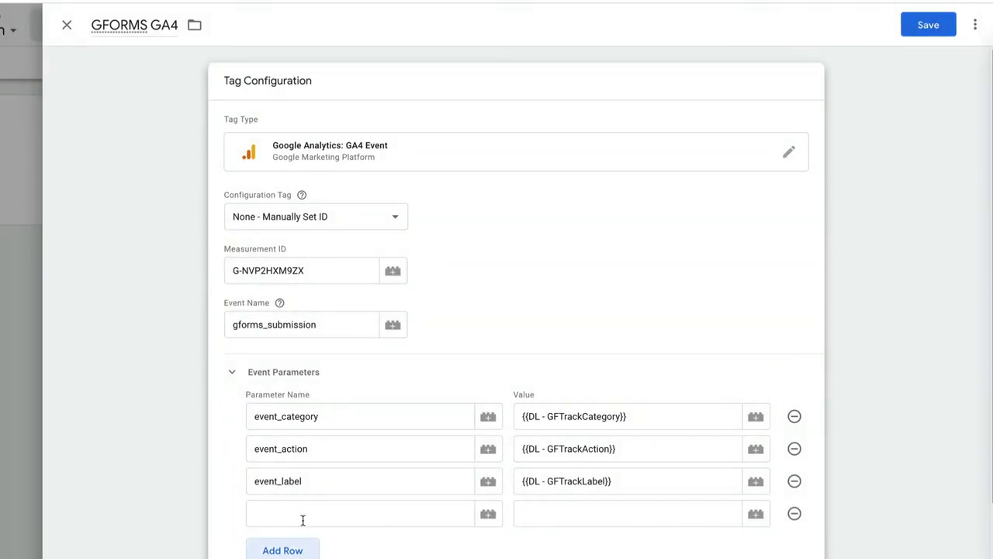
click(301, 516)
text(event_value)
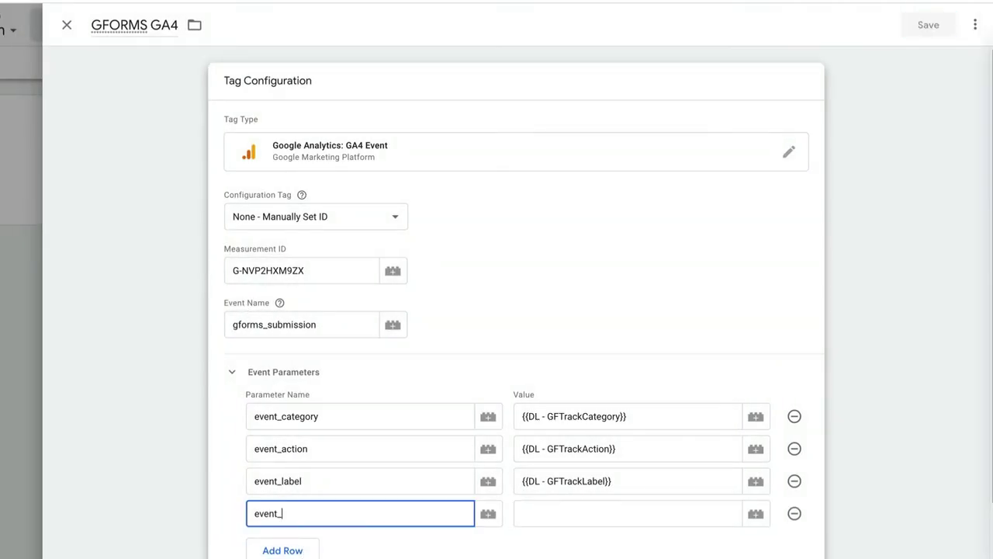
click(759, 515)
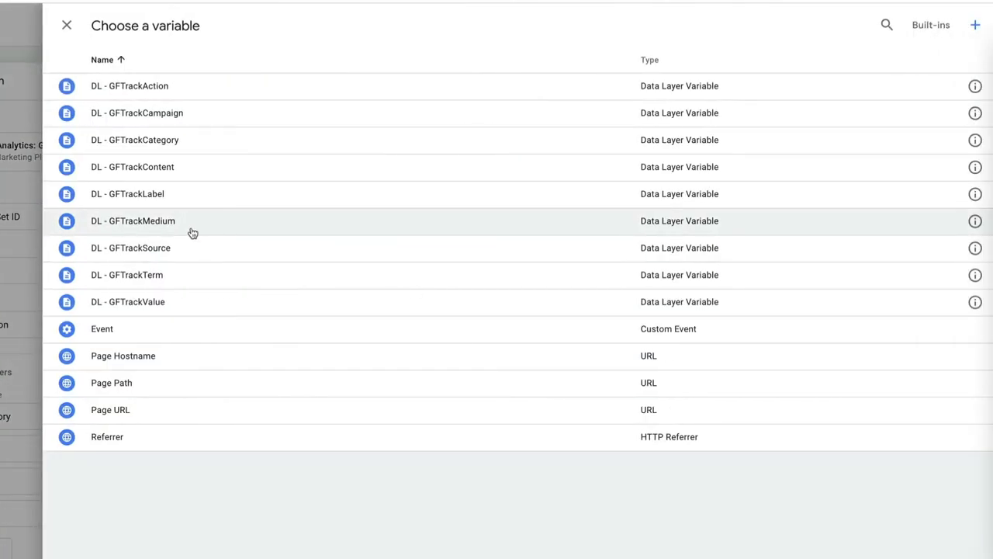
click(170, 310)
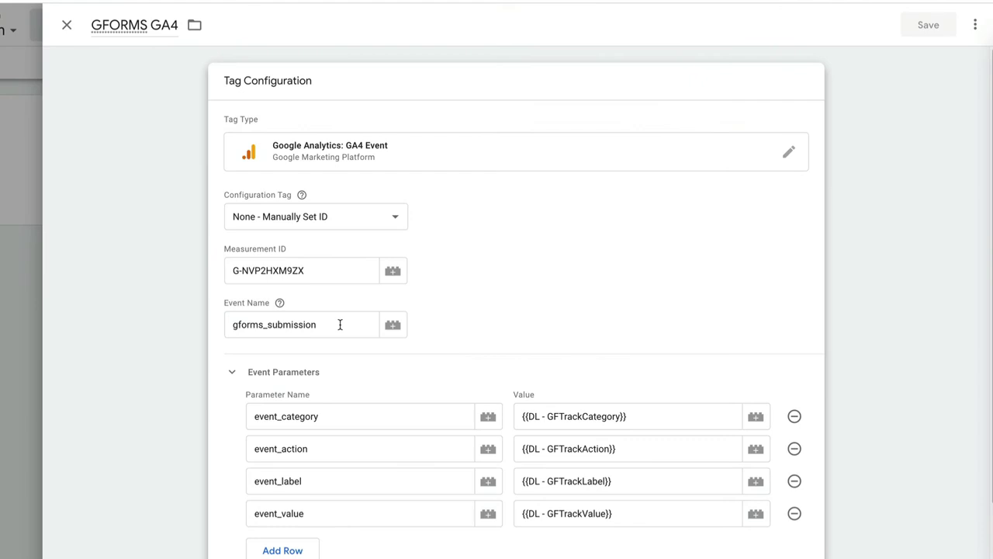
Add source, medium and term parameters mapped to DL - GFTrackSource, DL - GFTrackMedium and DL - GFTrackTerm
click(282, 549)
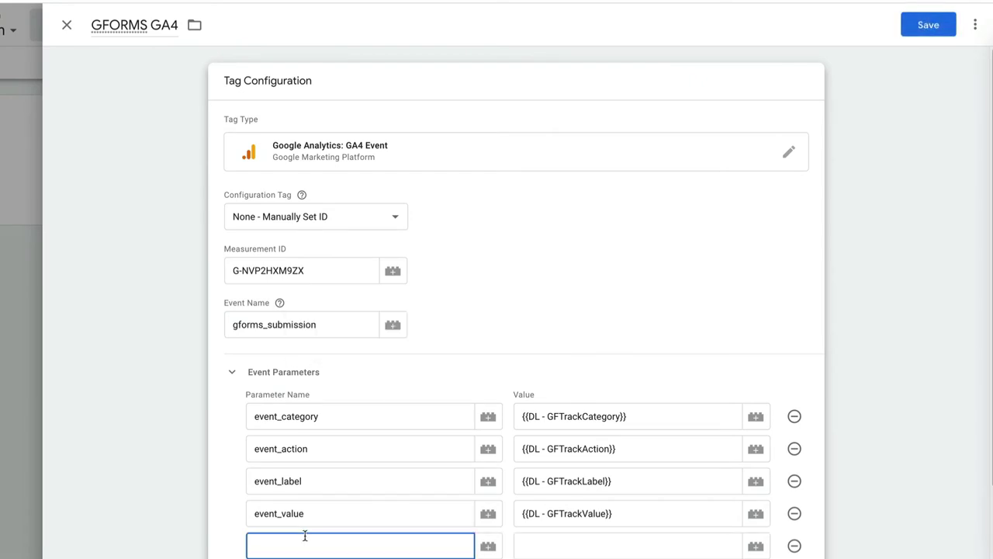
text(source)
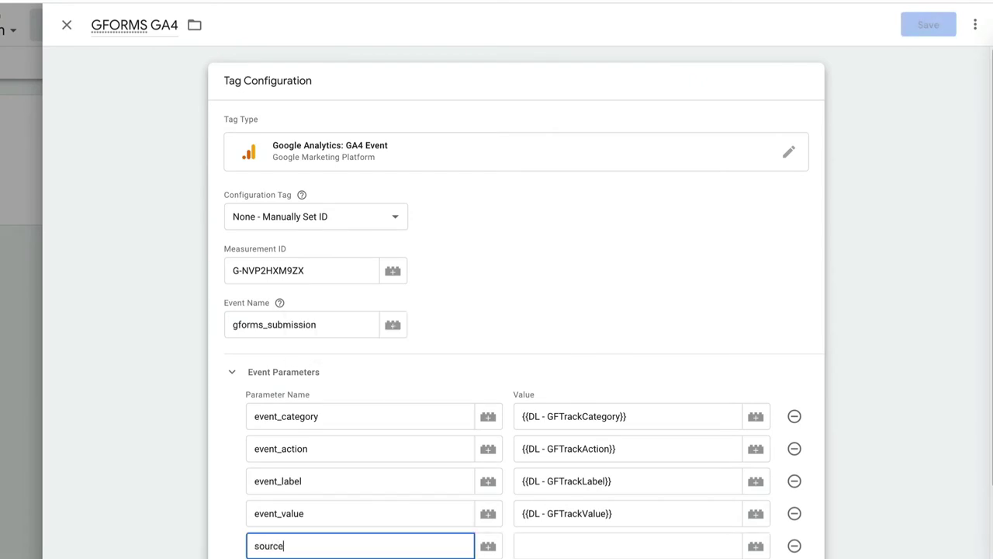
click(757, 546)
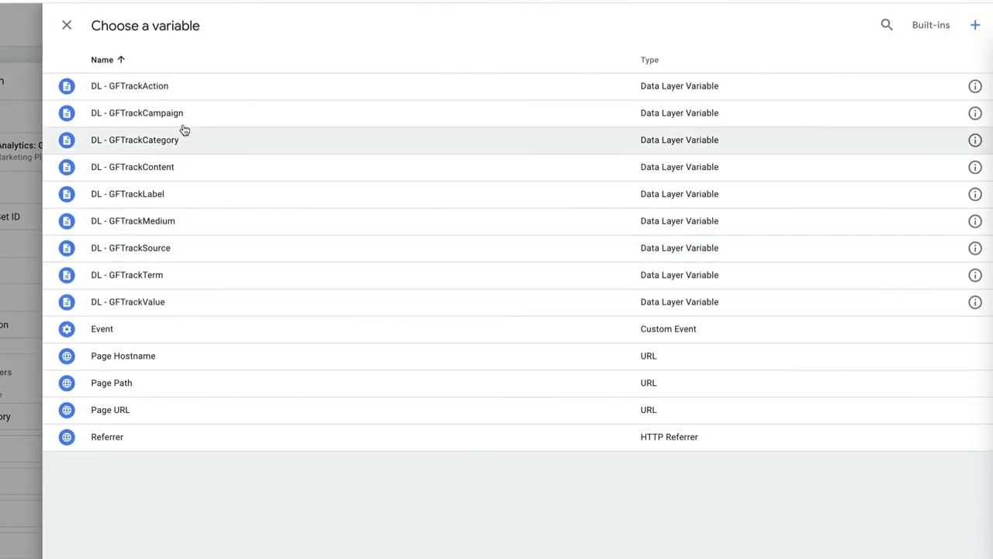
click(183, 247)
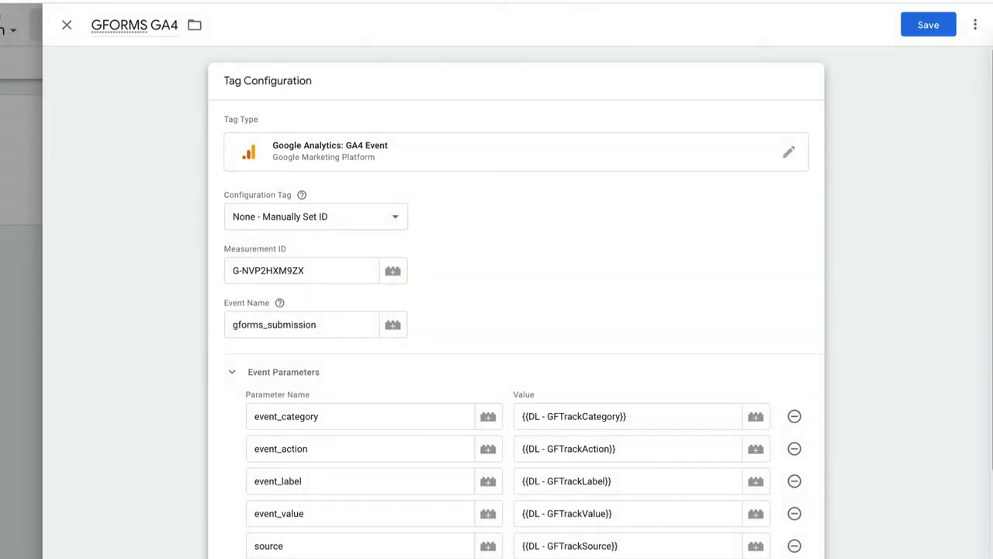
key(ctrl+s)
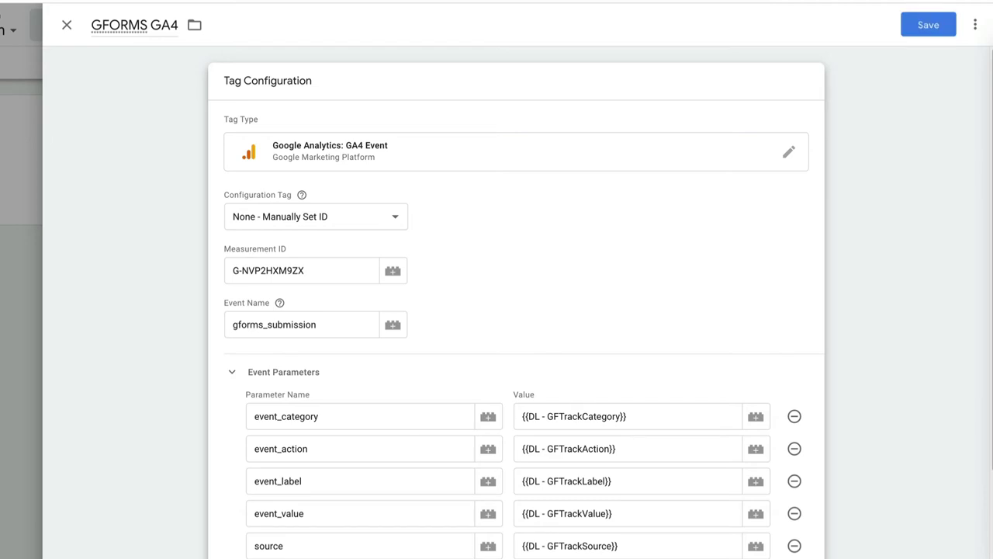
click(755, 416)
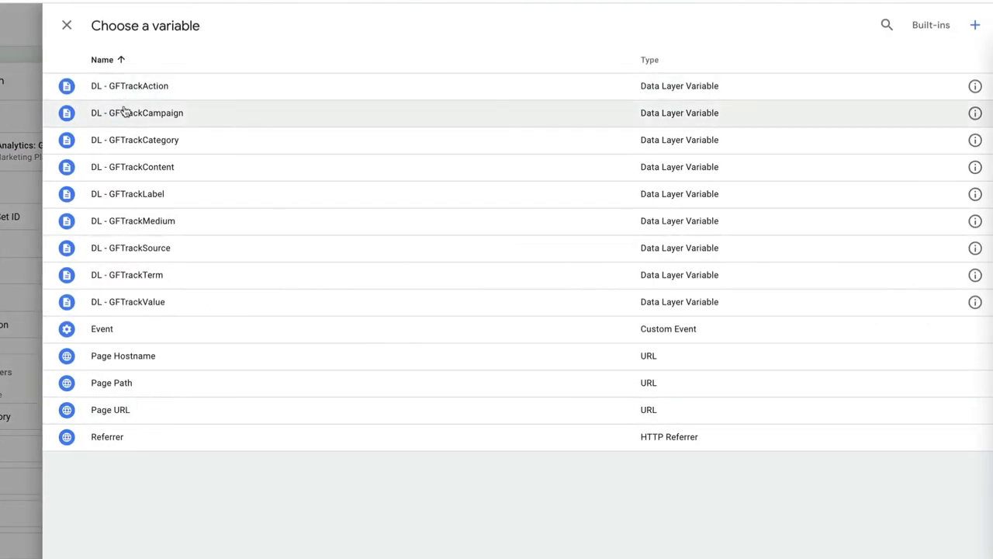
click(172, 221)
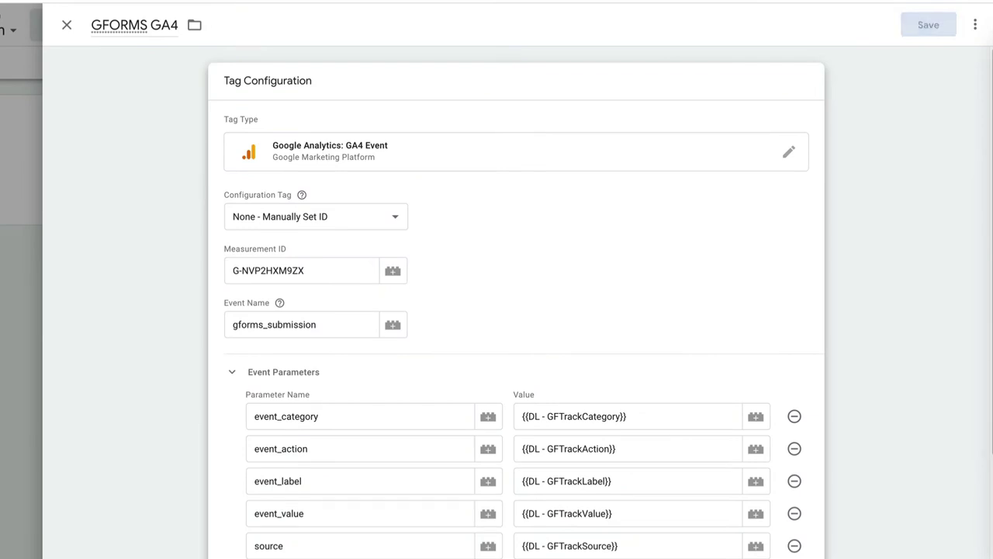
click(756, 545)
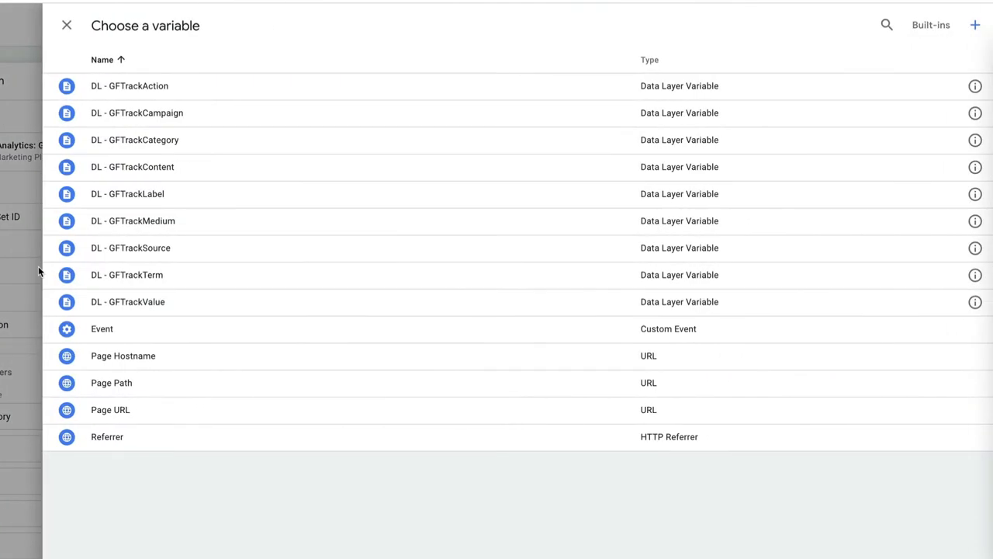
click(145, 275)
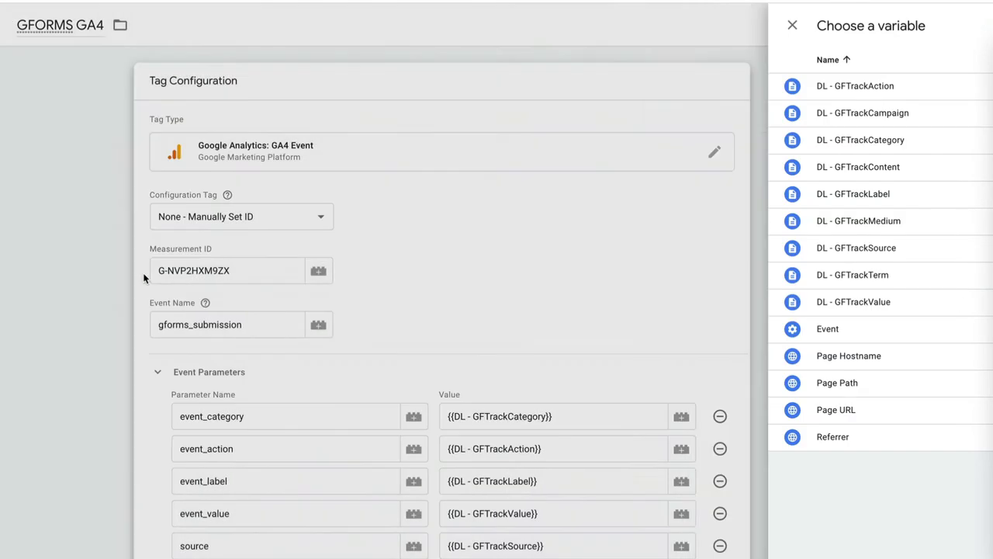
Add a campaign parameter mapped to DL - GFTrackCampaign
scroll(294, 415, down, 3)
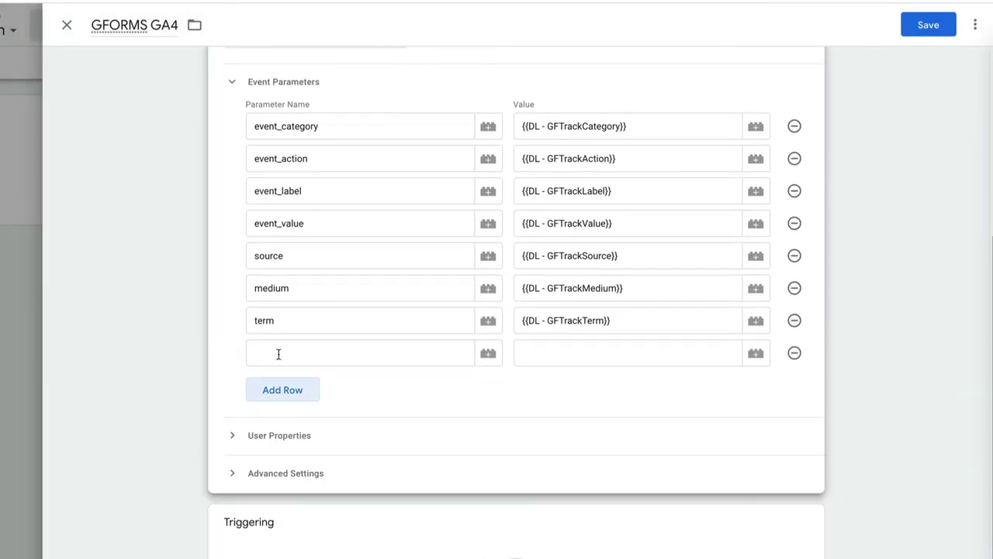
click(313, 356)
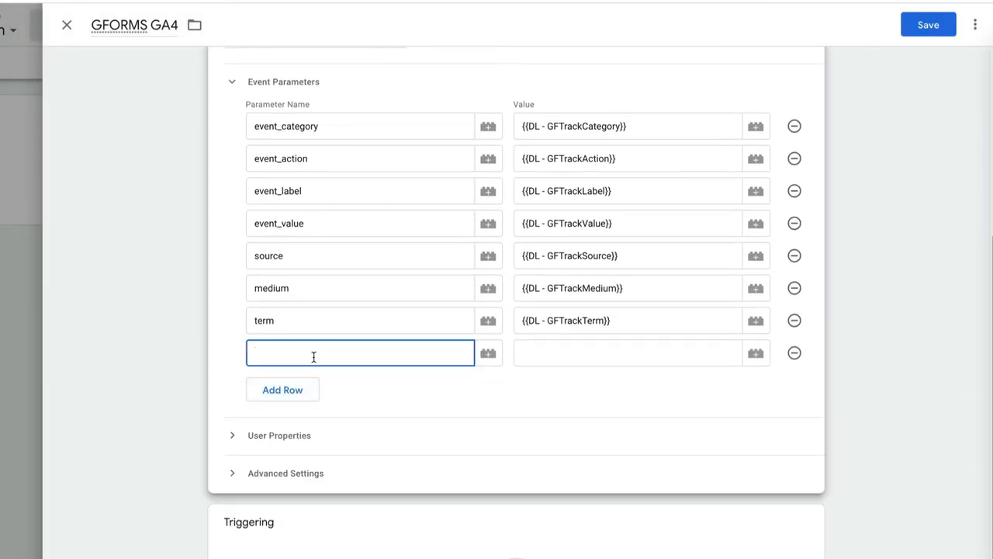
click(752, 354)
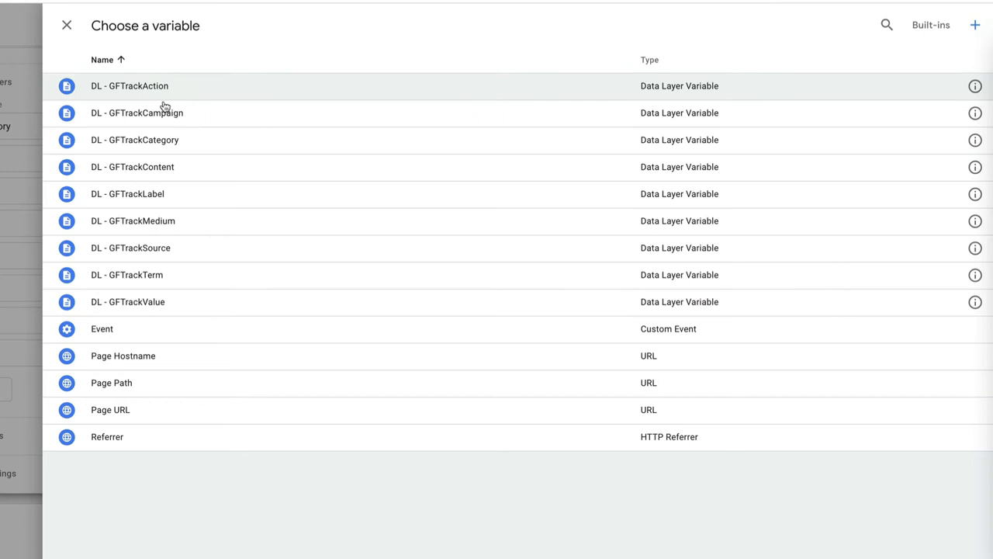
click(165, 112)
click(339, 350)
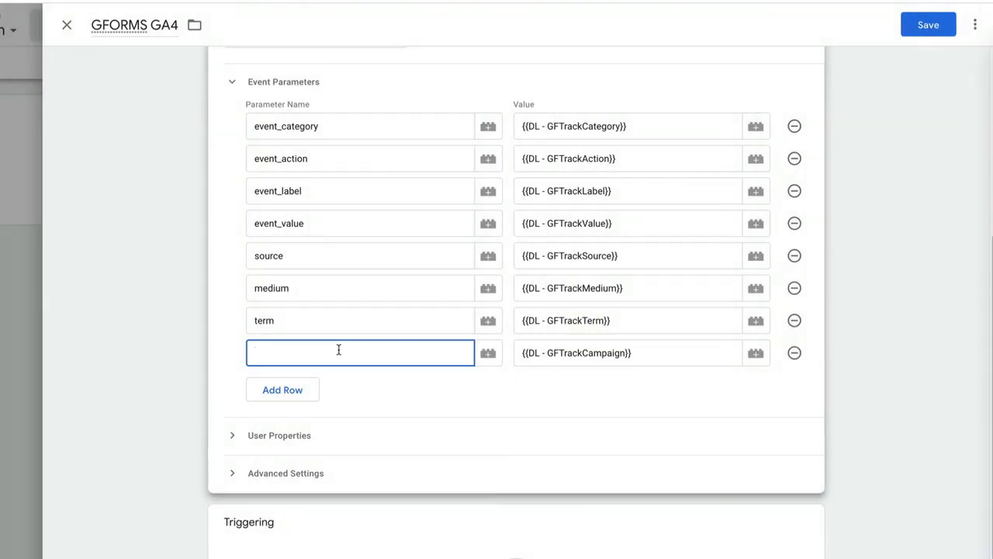
text(campaign)
Add a content parameter mapped to DL - GFTrackContent, deleting a mistaken DL - GFTrackSource row
click(290, 394)
click(751, 394)
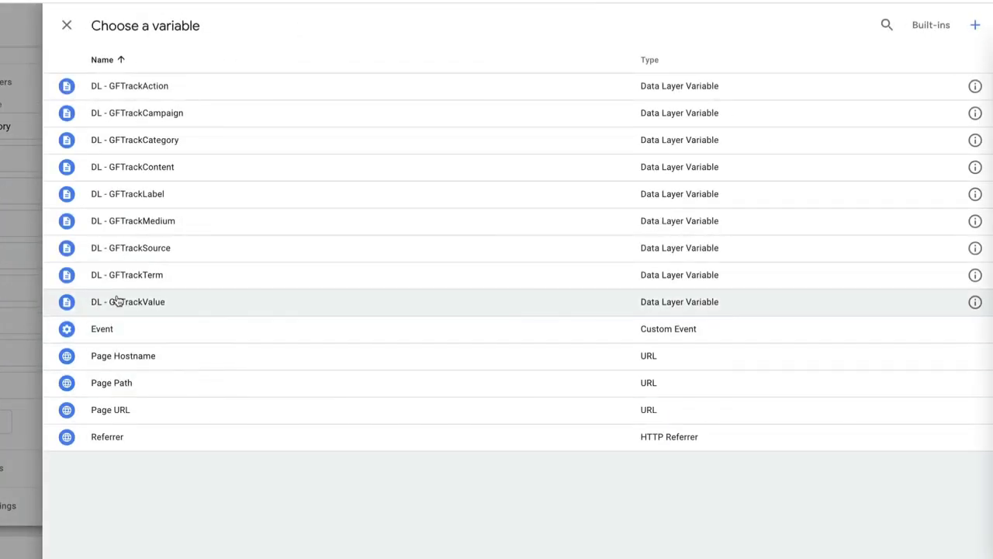
click(142, 247)
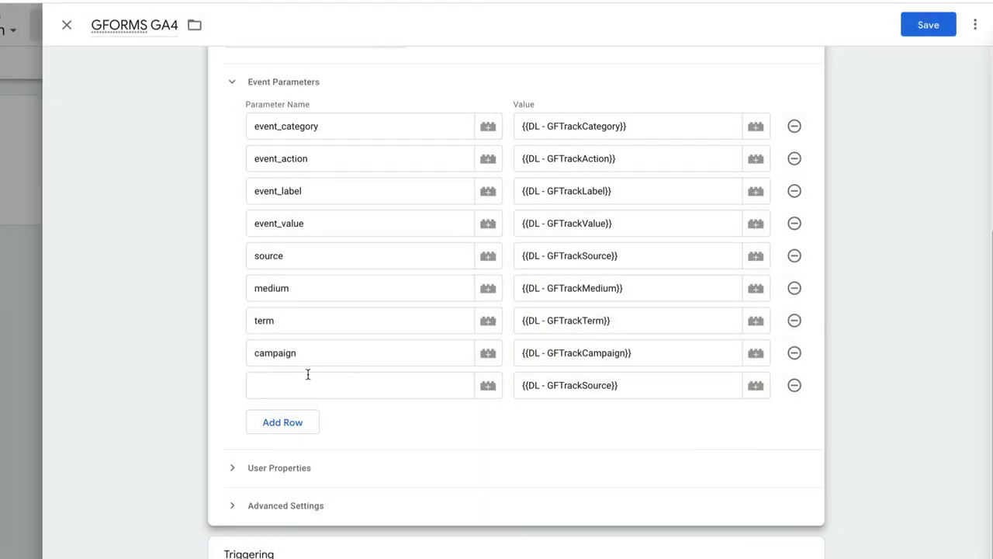
click(793, 385)
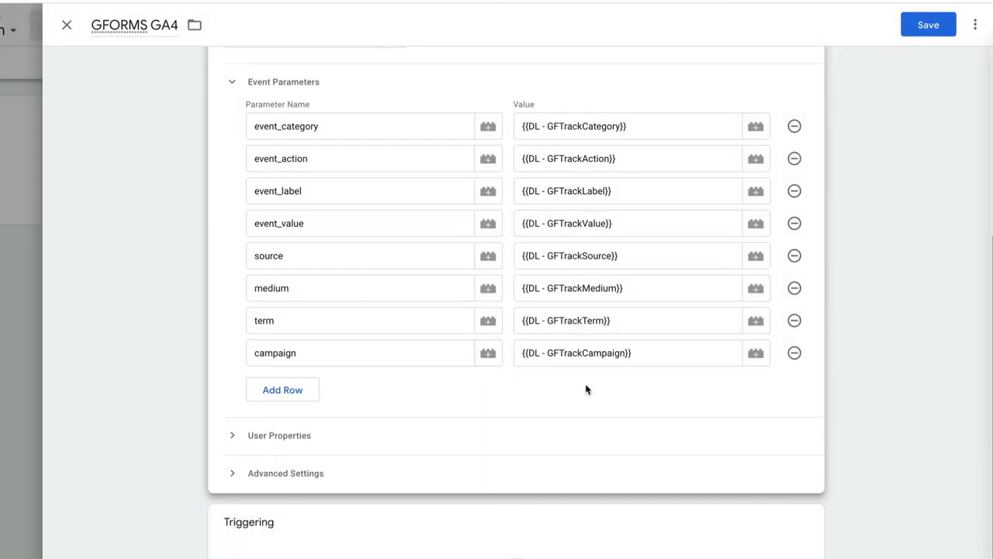
click(284, 388)
click(755, 385)
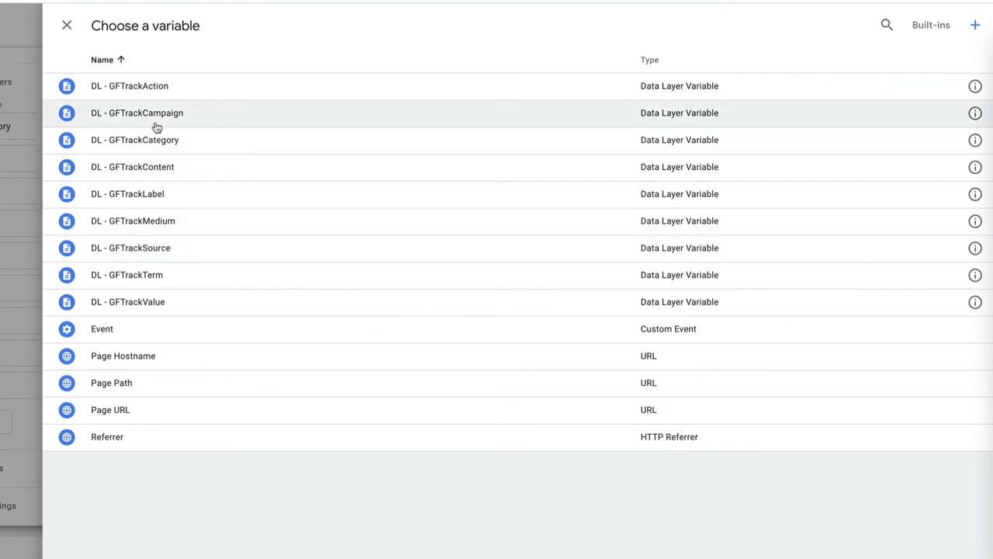
click(149, 167)
click(327, 386)
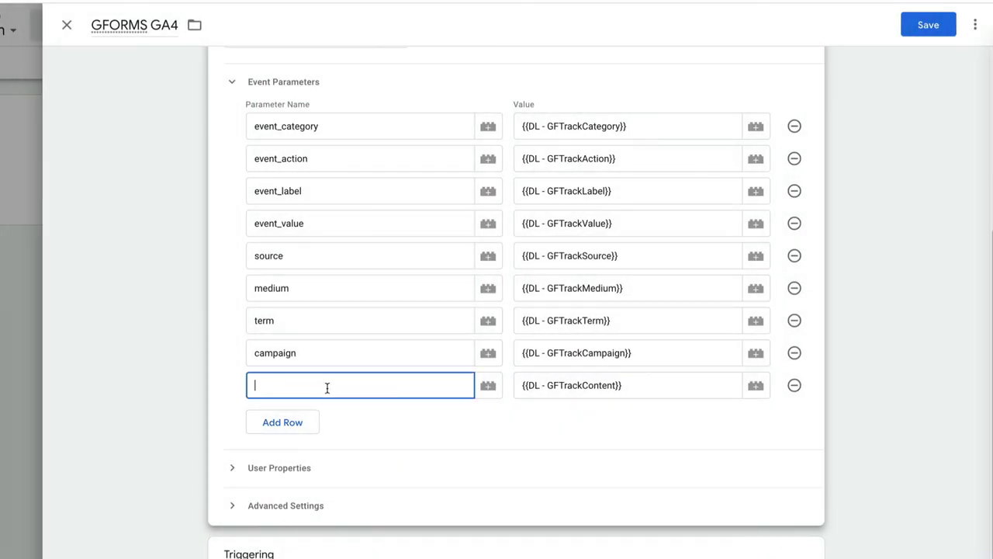
text(content)
scroll(319, 395, up, 1)
scroll(319, 396, up, 1)
scroll(337, 416, down, 2)
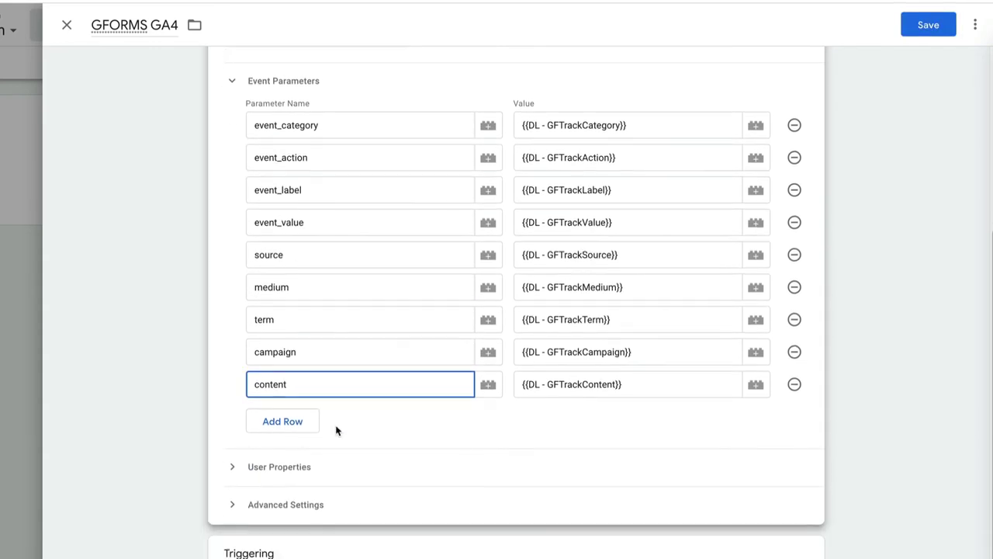
Set Custom Event - GFTrackEvent as the firing trigger and save the GFORMS GA4 tag
click(317, 467)
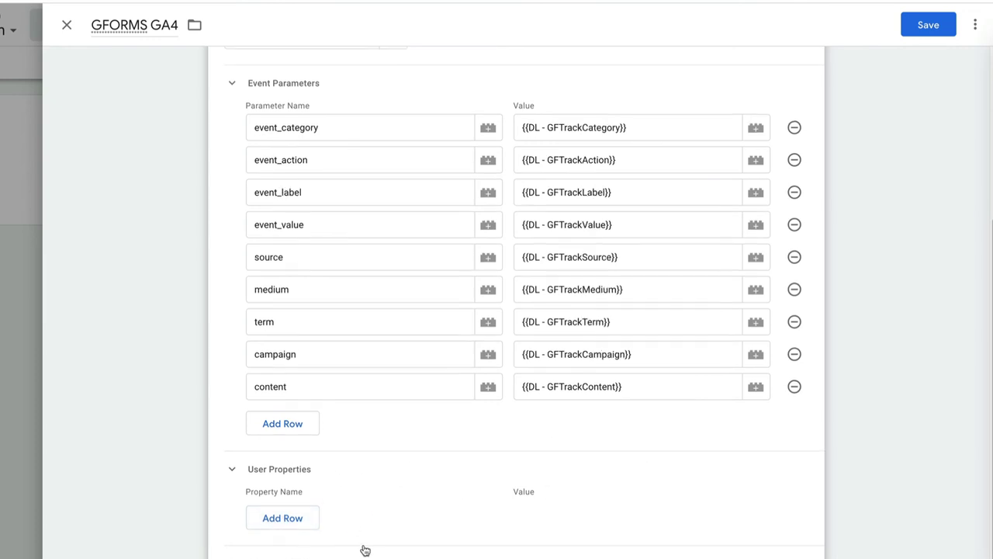
scroll(362, 548, up, 2)
scroll(319, 399, up, 2)
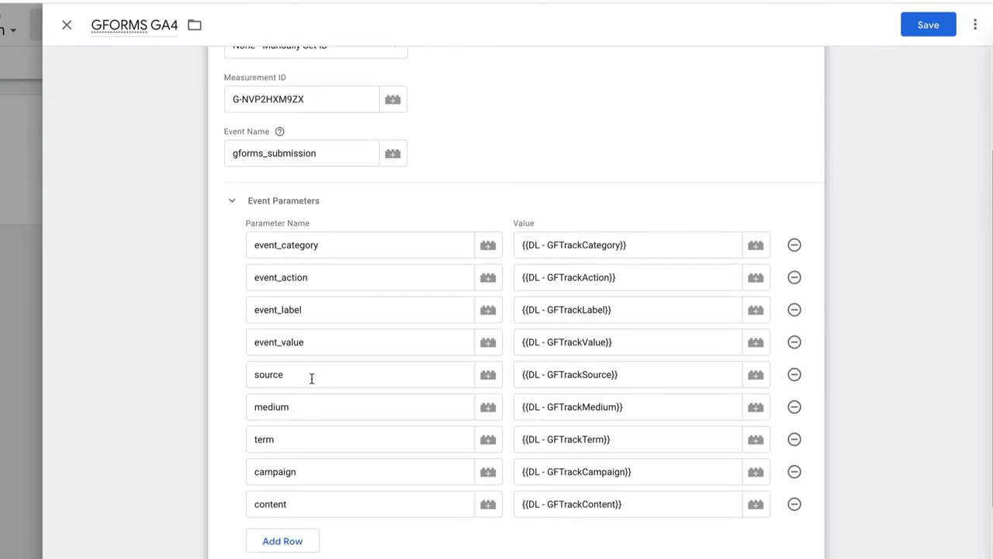
scroll(225, 156, down, 1)
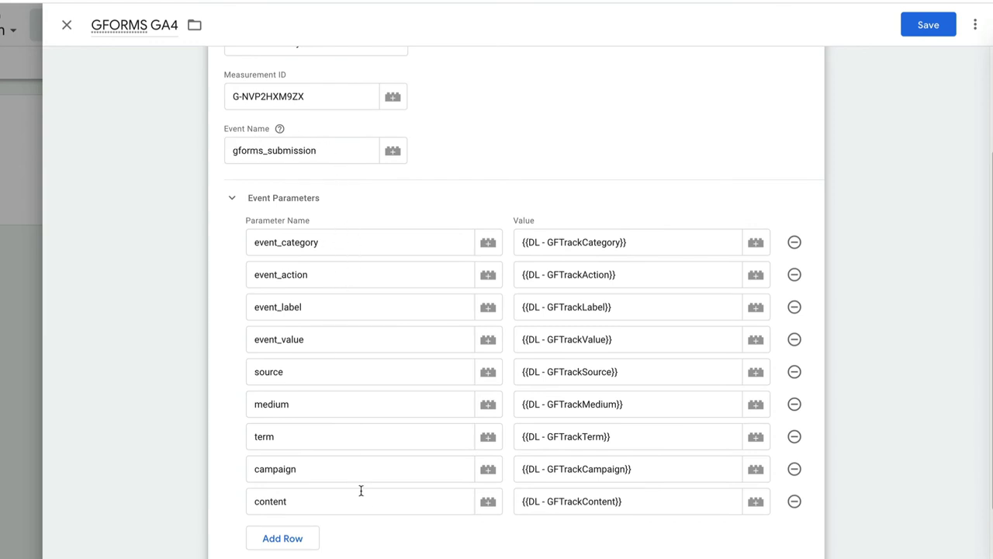
scroll(369, 511, down, 7)
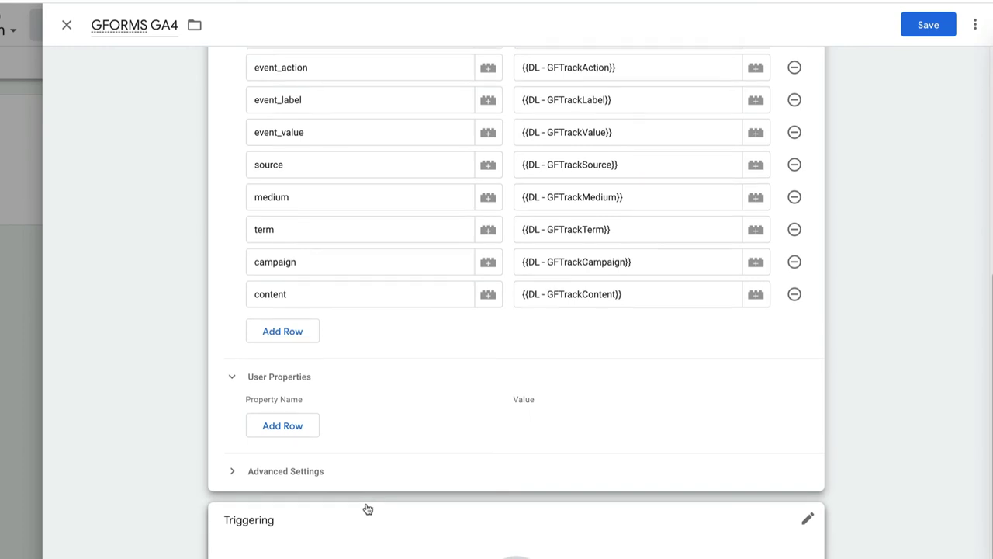
scroll(366, 507, down, 2)
scroll(366, 505, up, 8)
scroll(362, 503, down, 8)
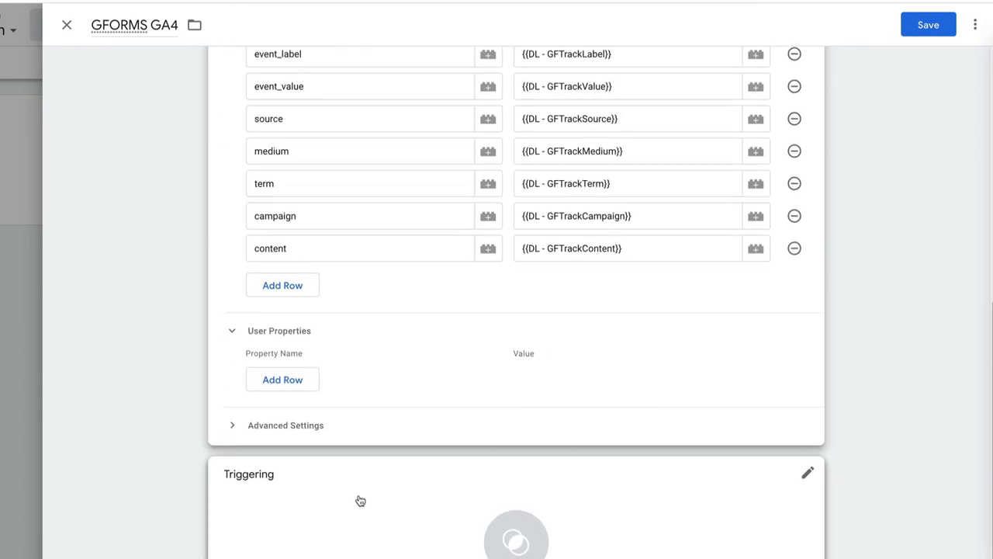
scroll(512, 535, down, 3)
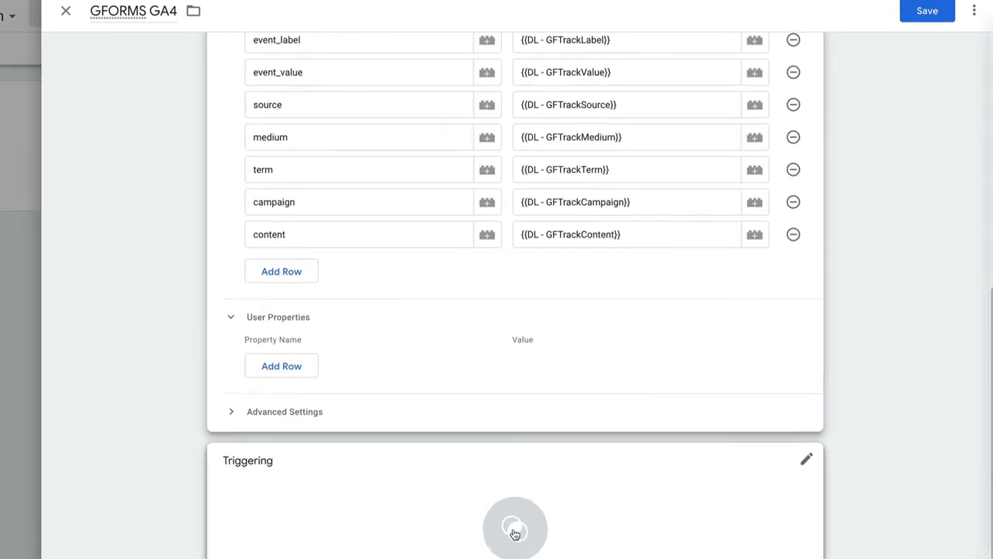
click(505, 437)
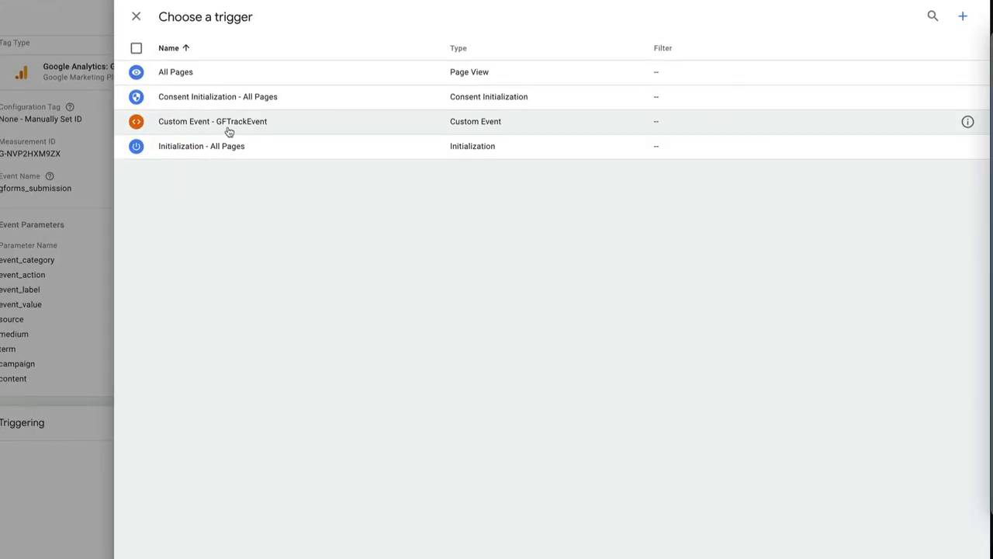
click(192, 80)
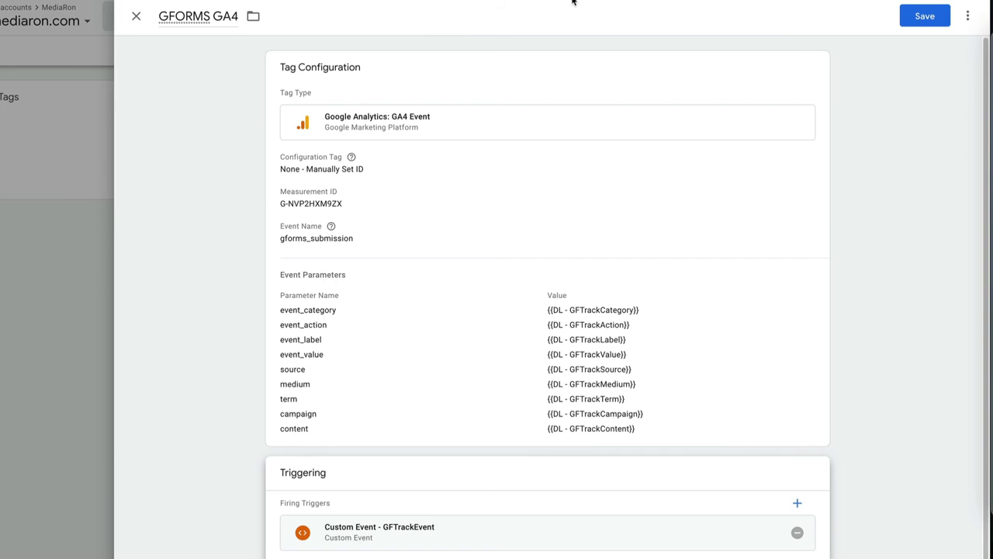
click(925, 15)
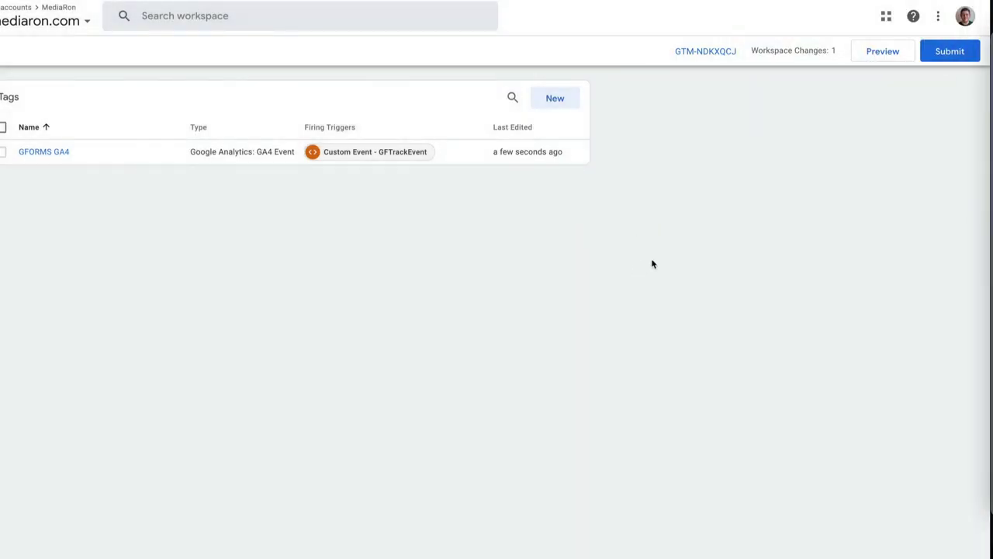
Submit and publish the workspace changes as Version 64 without a version description
click(948, 51)
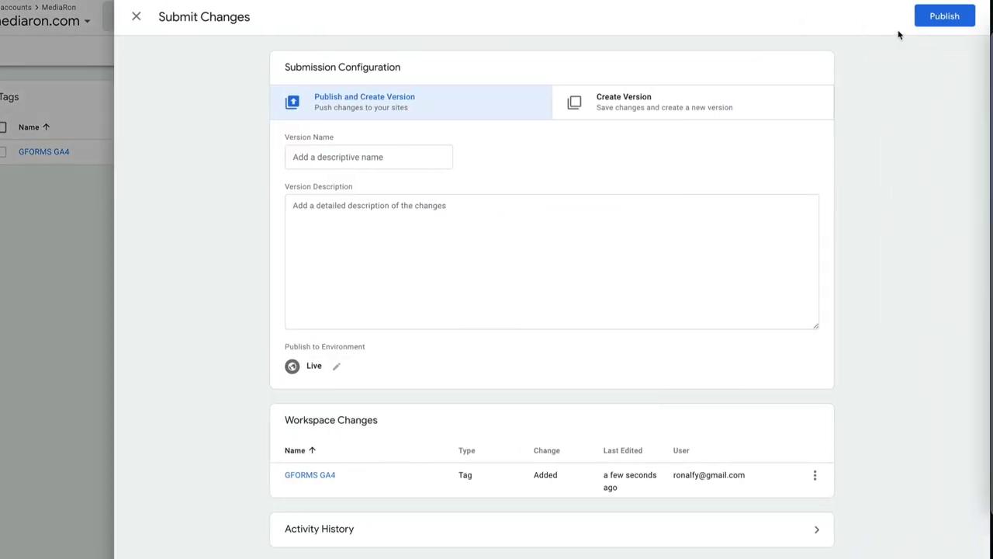
click(945, 16)
click(590, 367)
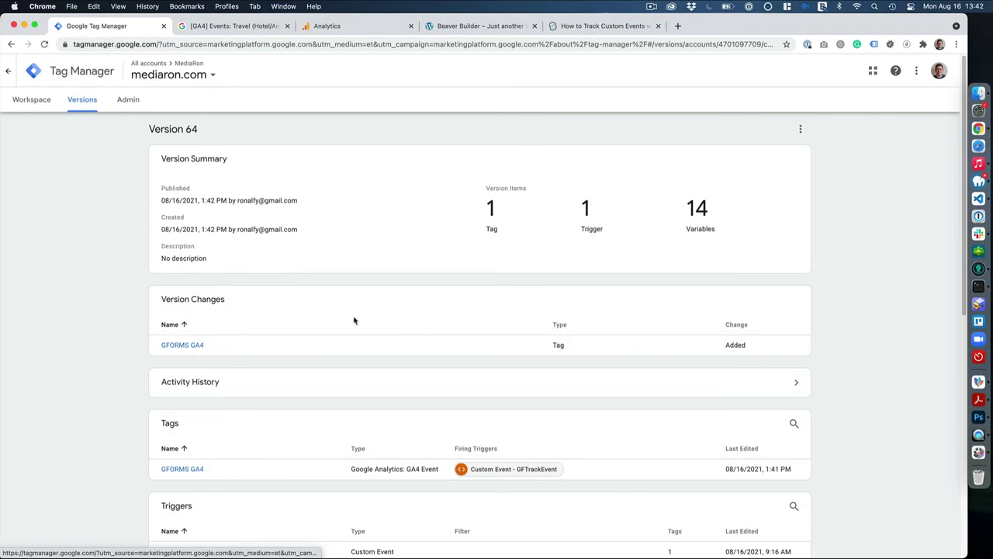
Return to the workspace, review the GFORMS GA4 tag, then browse the Triggers and Variables lists
click(33, 101)
click(42, 202)
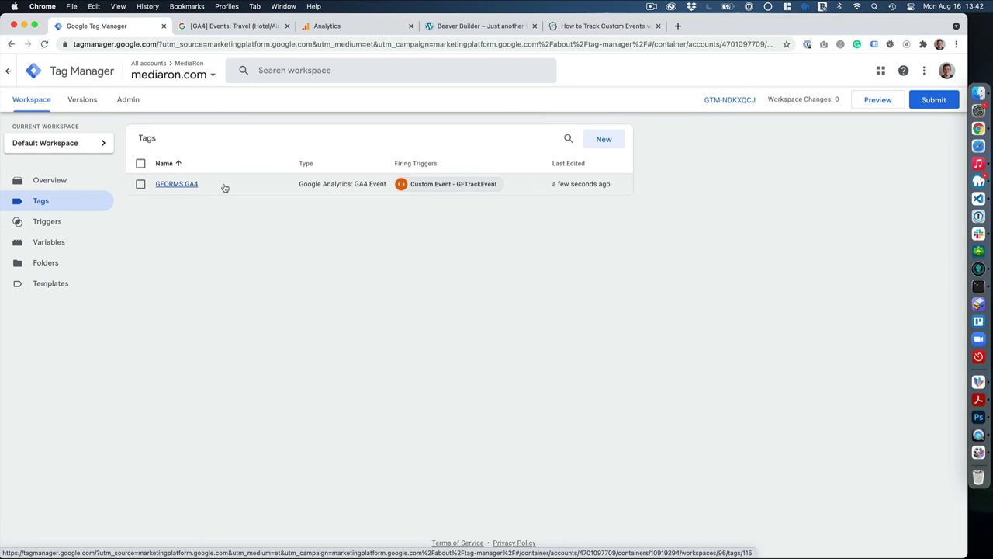
click(366, 186)
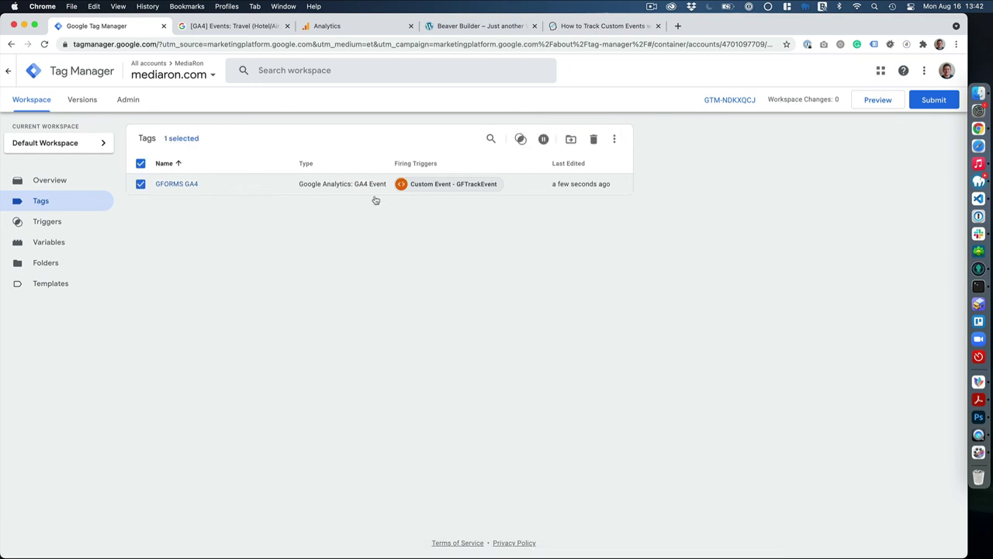
click(350, 189)
click(349, 188)
click(186, 188)
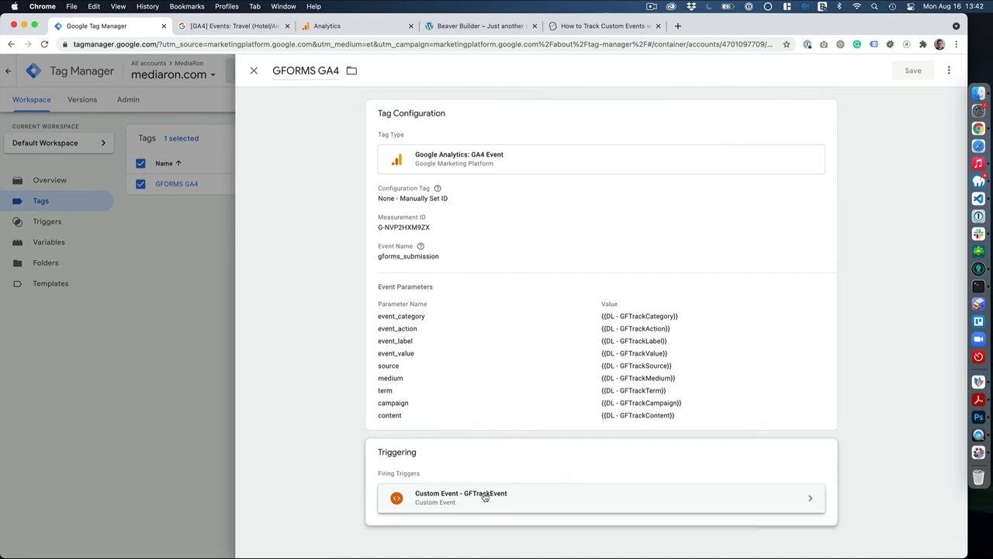
click(47, 223)
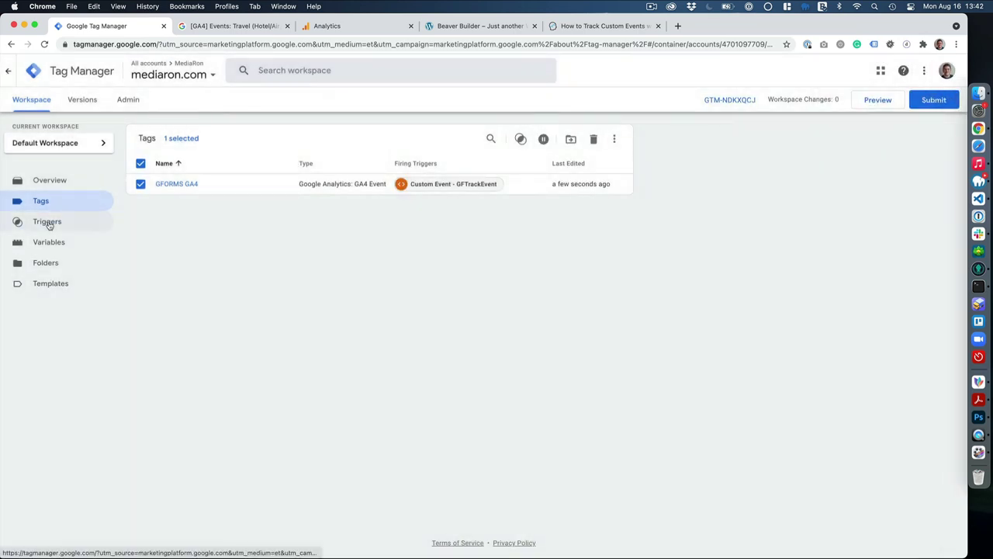
click(47, 222)
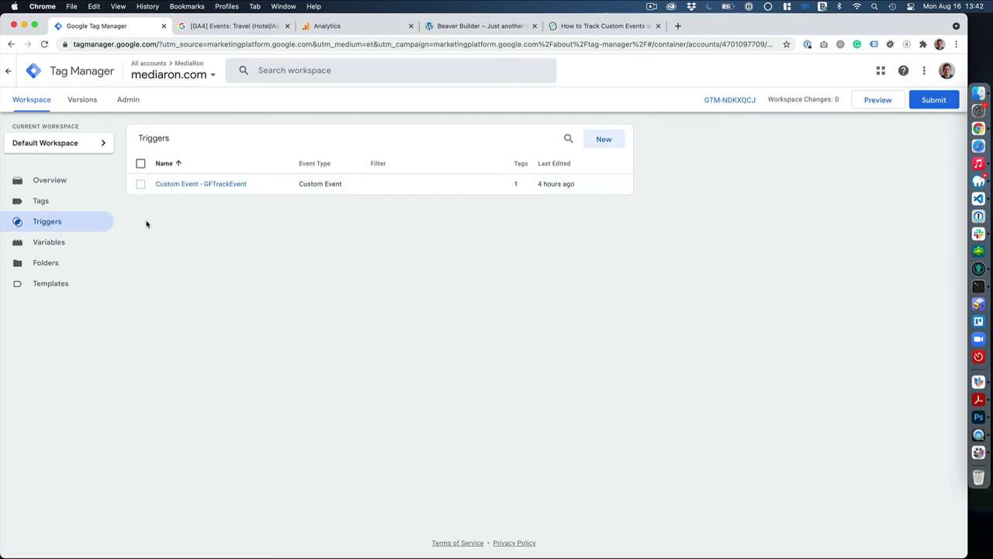
click(62, 249)
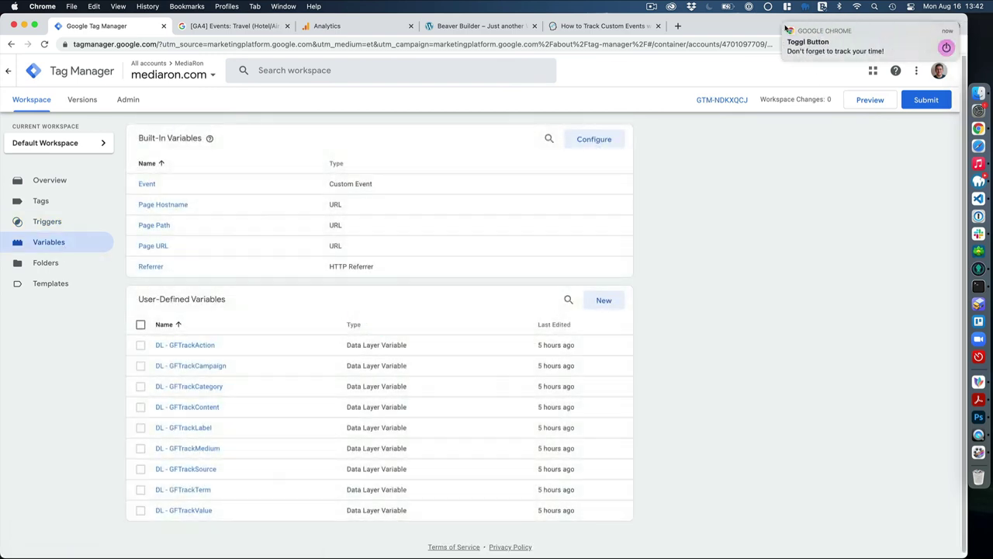
scroll(543, 312, down, 1)
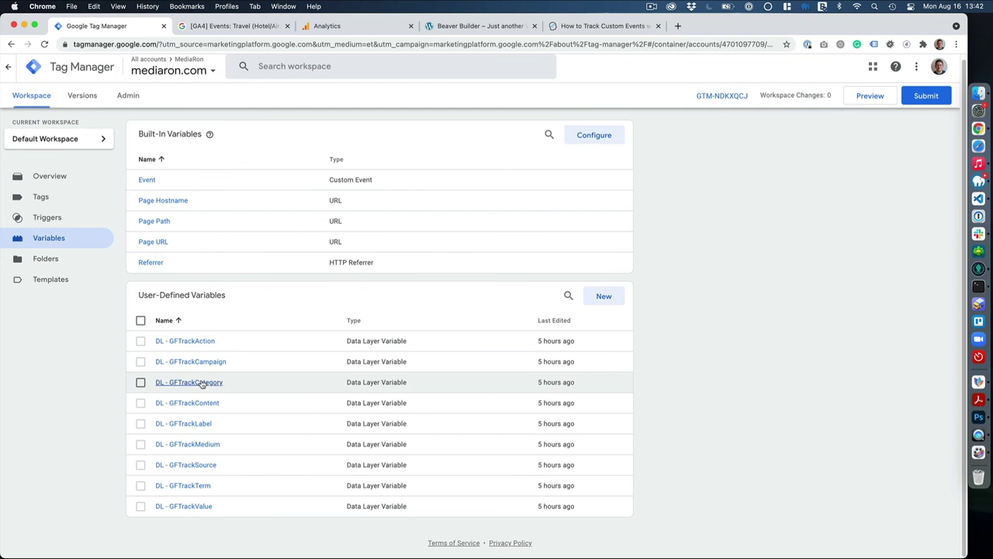